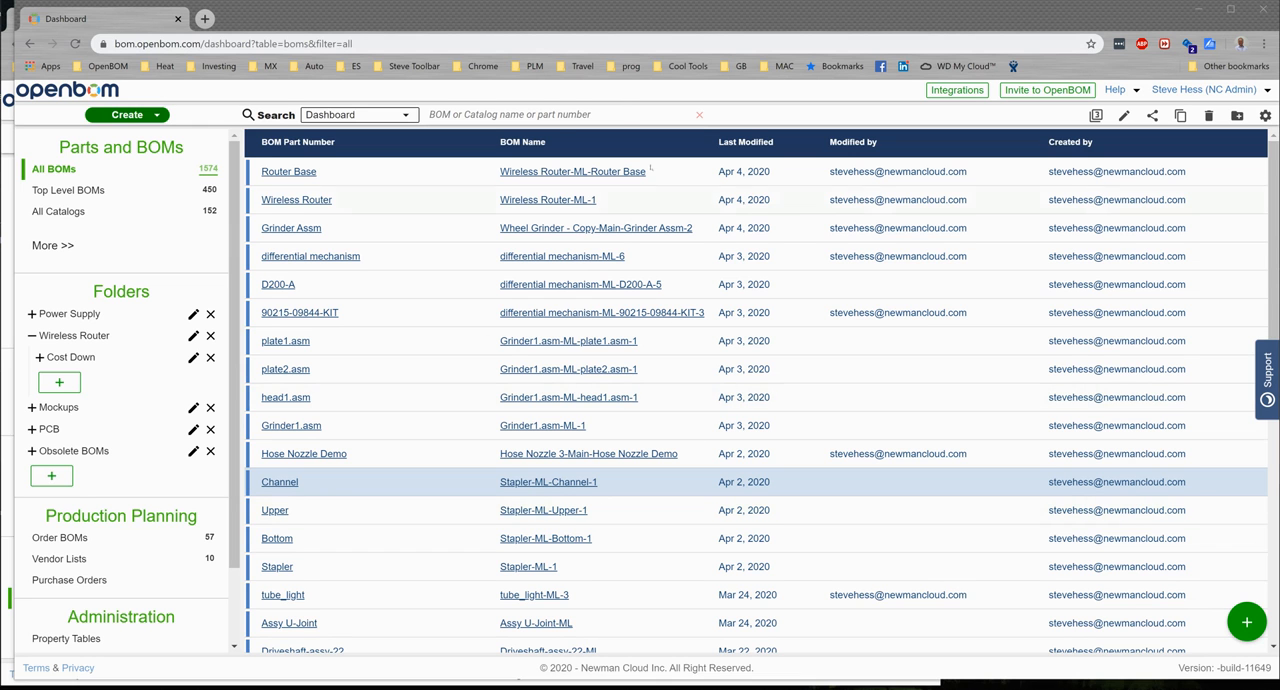
- Search the dashboard for "wireless" and open the Wireless Router BOM
left_click(621, 112)
left_click(621, 112)
type("wireless")
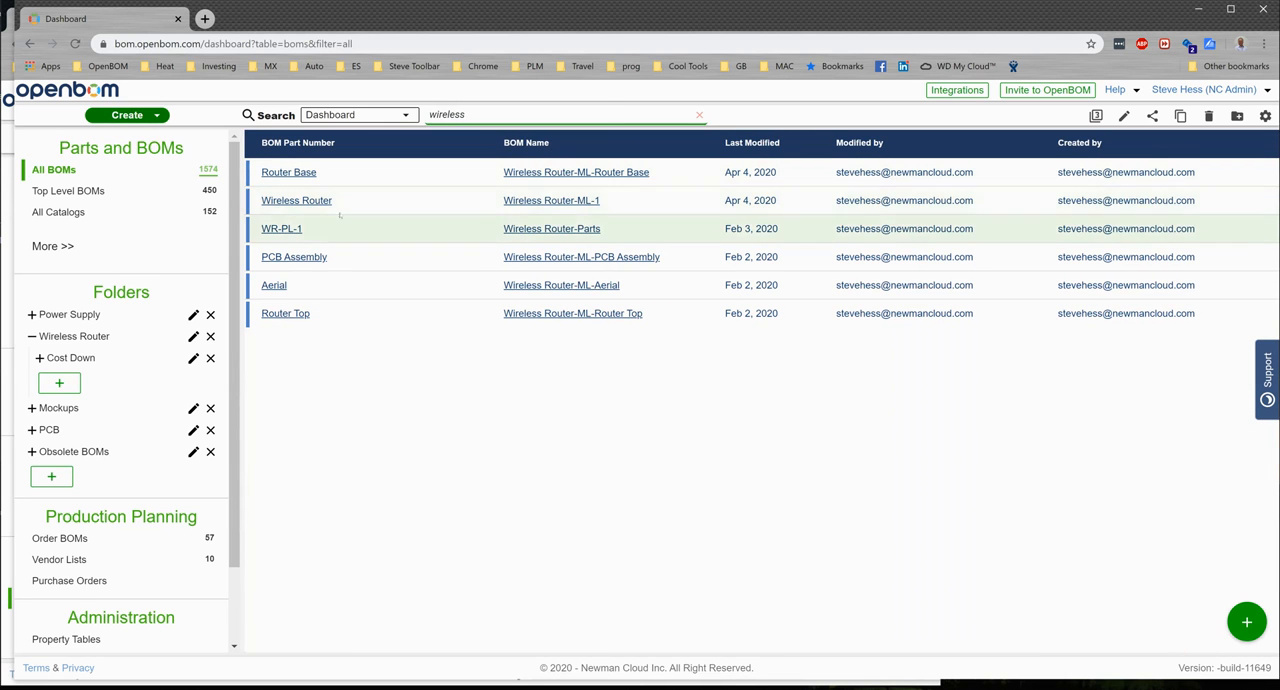
left_click(281, 200)
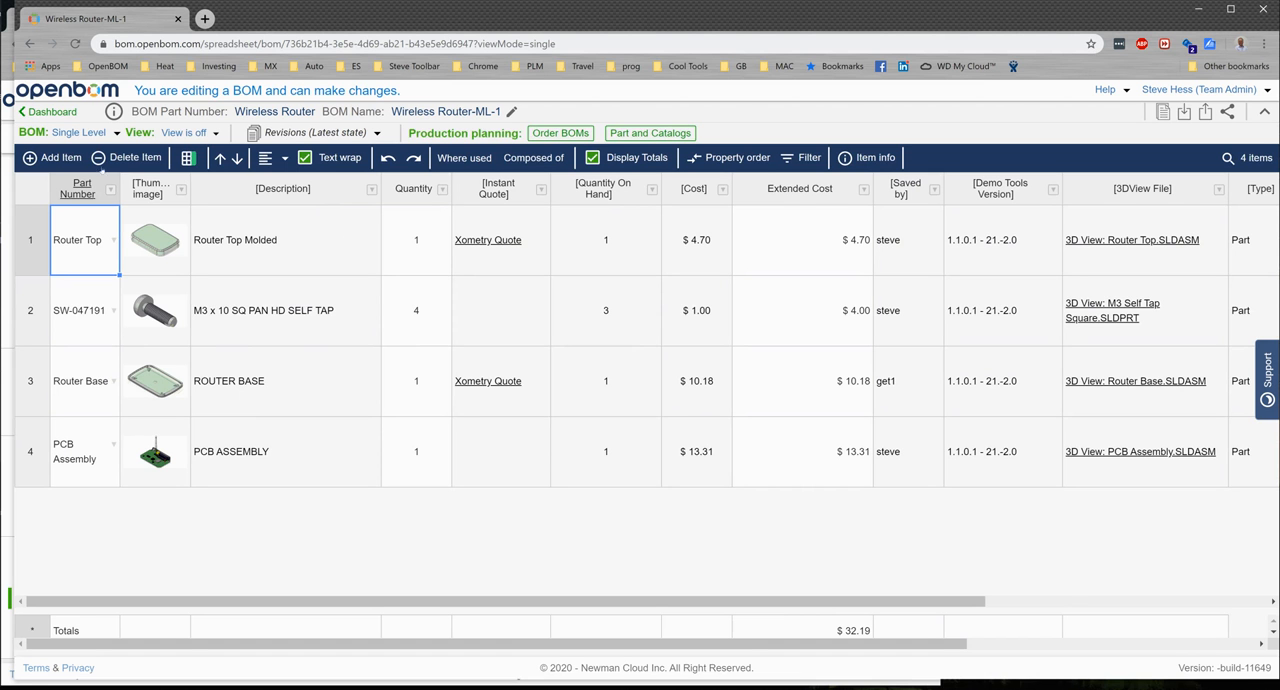
- Switch the Wireless Router BOM to the multi-level view and look through its subassembly items
left_click(80, 132)
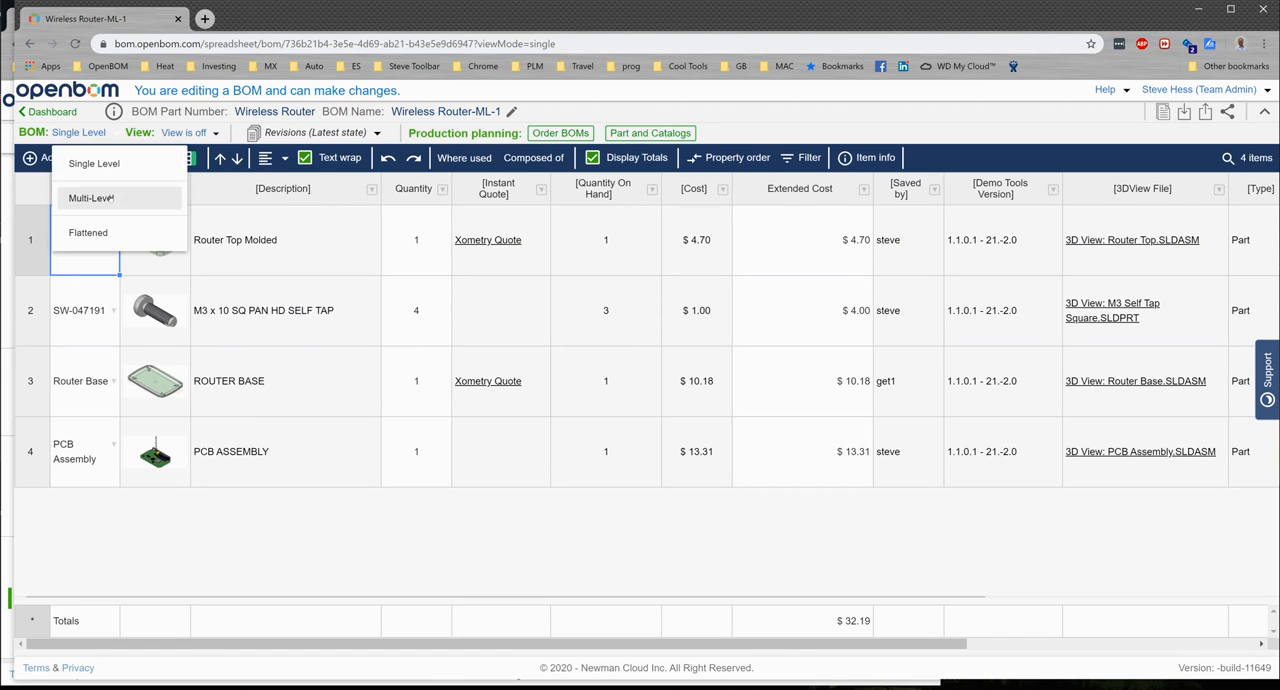
left_click(100, 198)
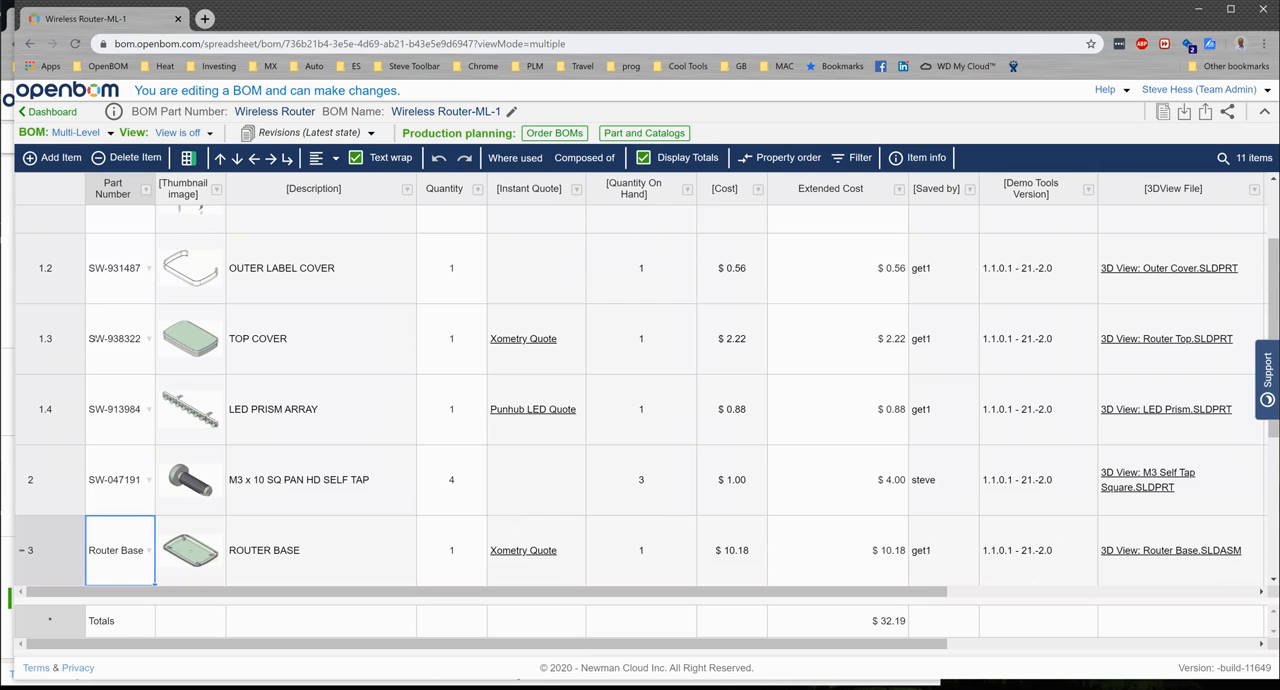
scroll(127, 402, "down", 3)
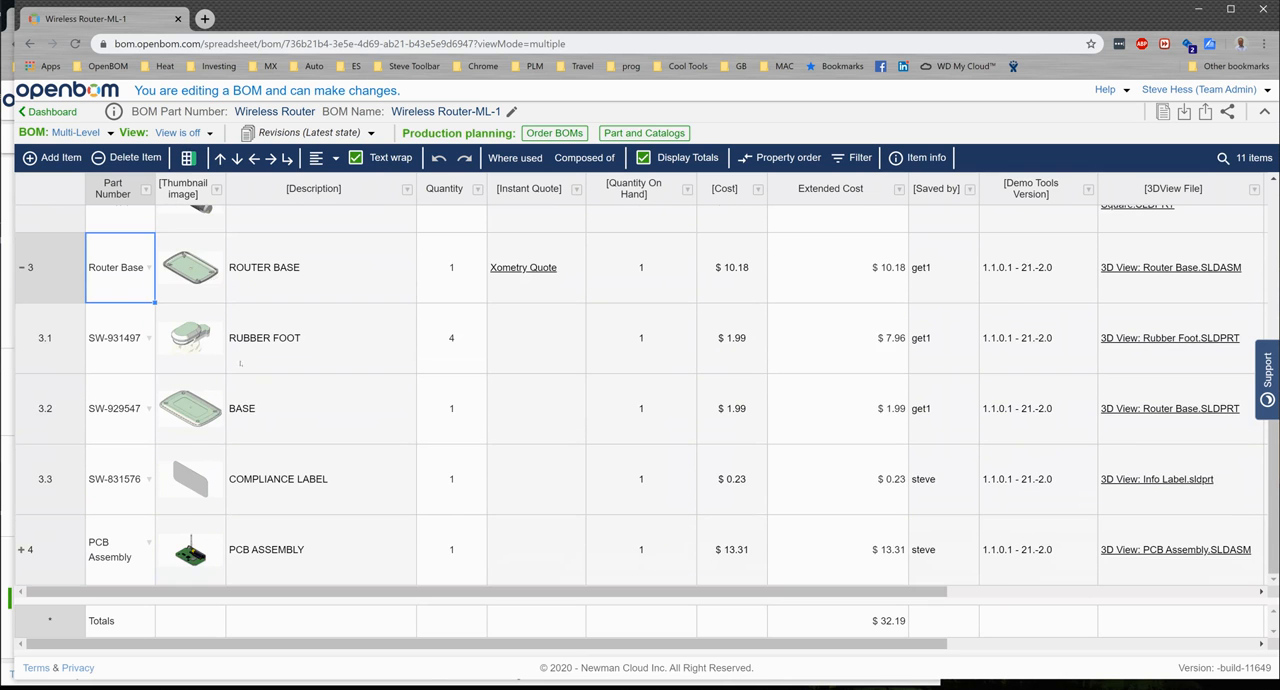
scroll(240, 363, "up", 1)
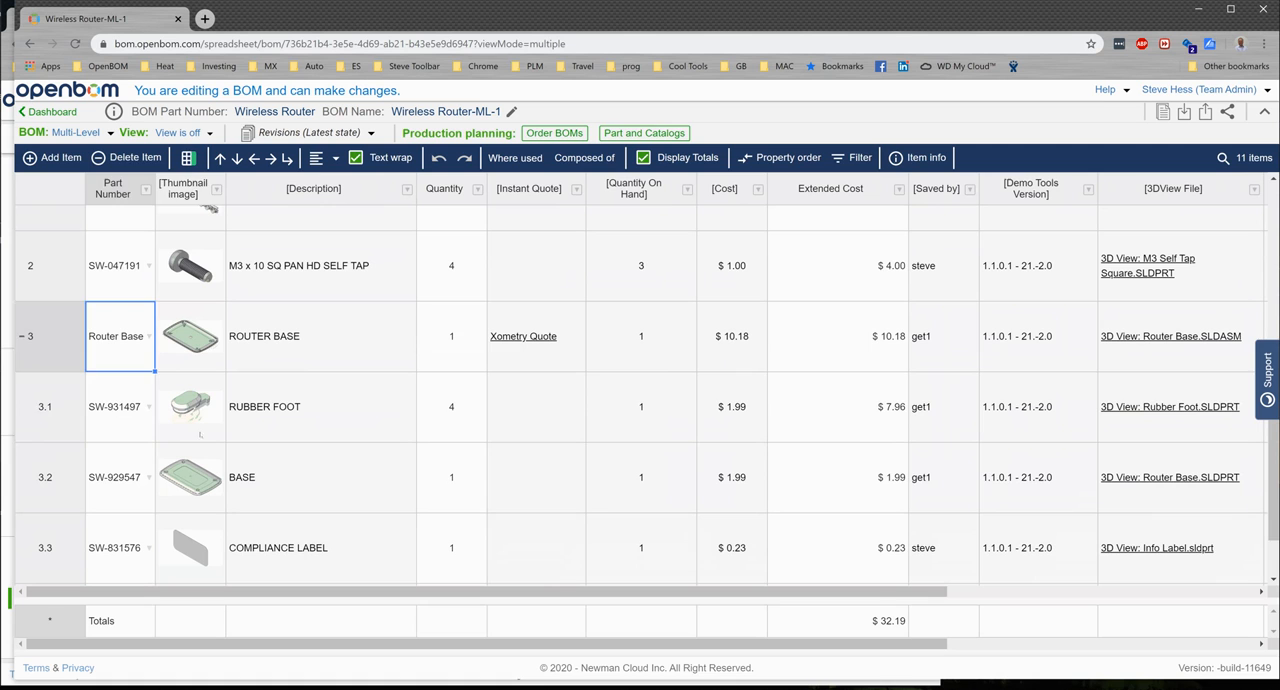
- Show the item information for the Rubber Foot under Router Base and open its Wireless Router-2 catalog in a new tab
left_click(199, 408)
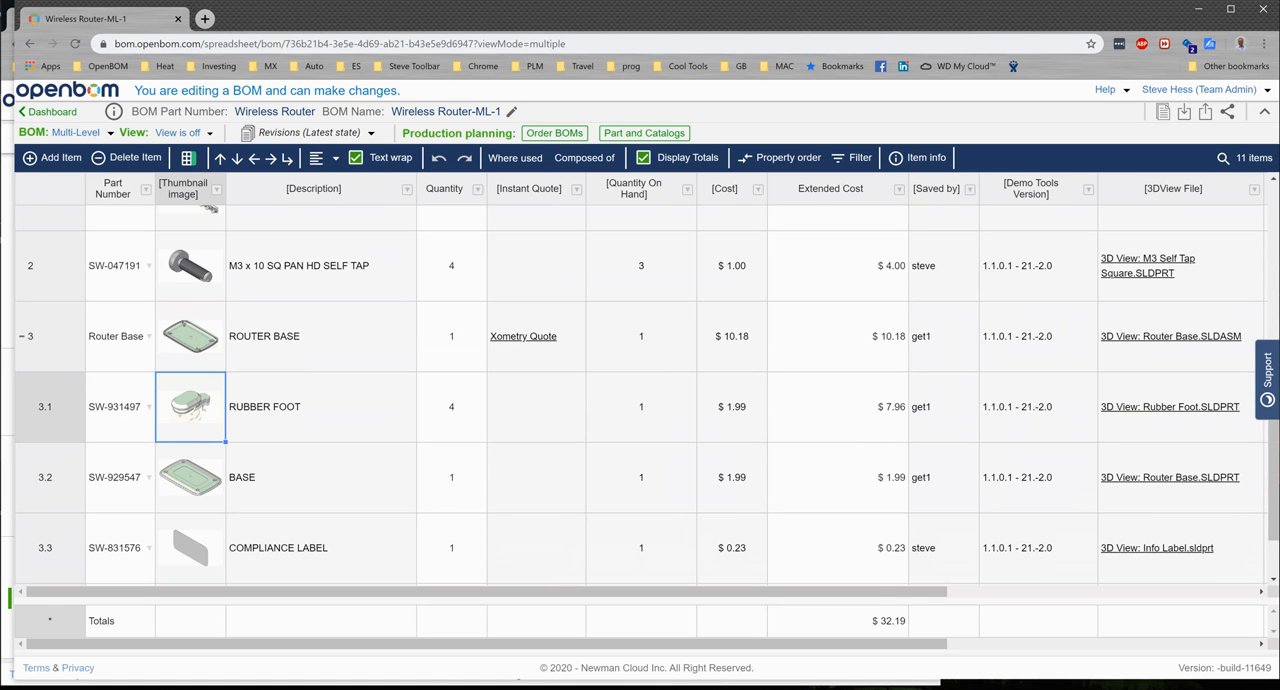
left_click(450, 406)
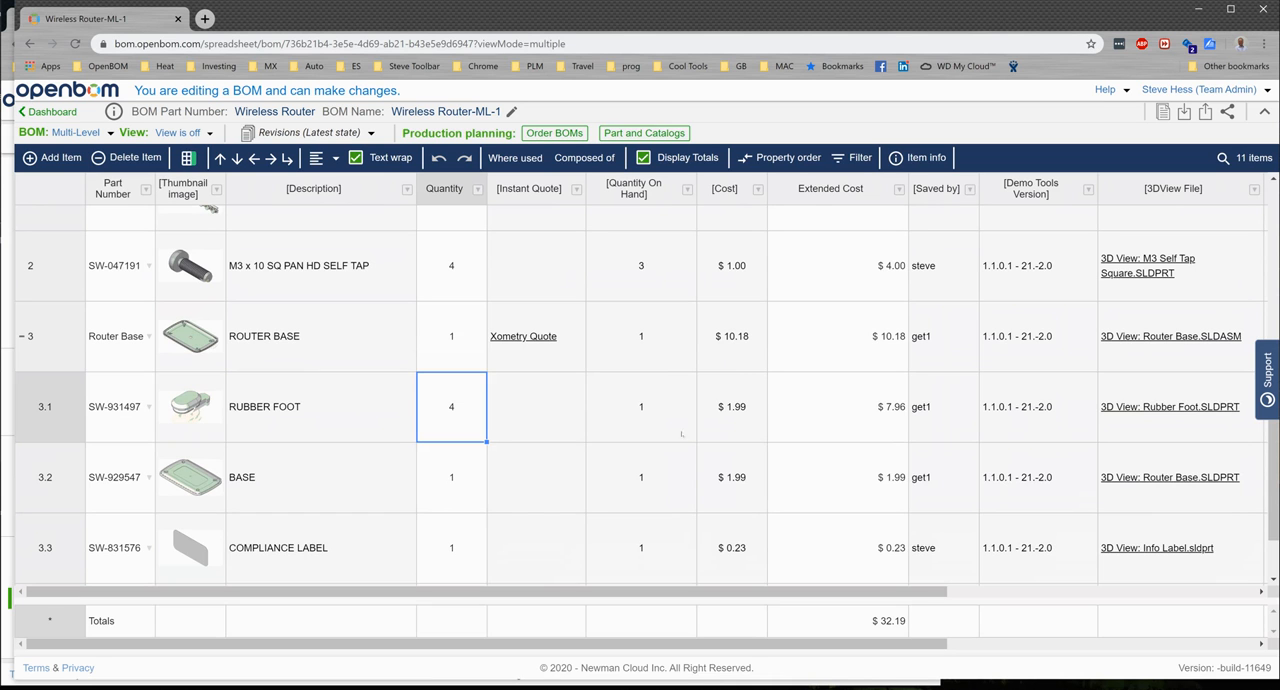
left_click(728, 421)
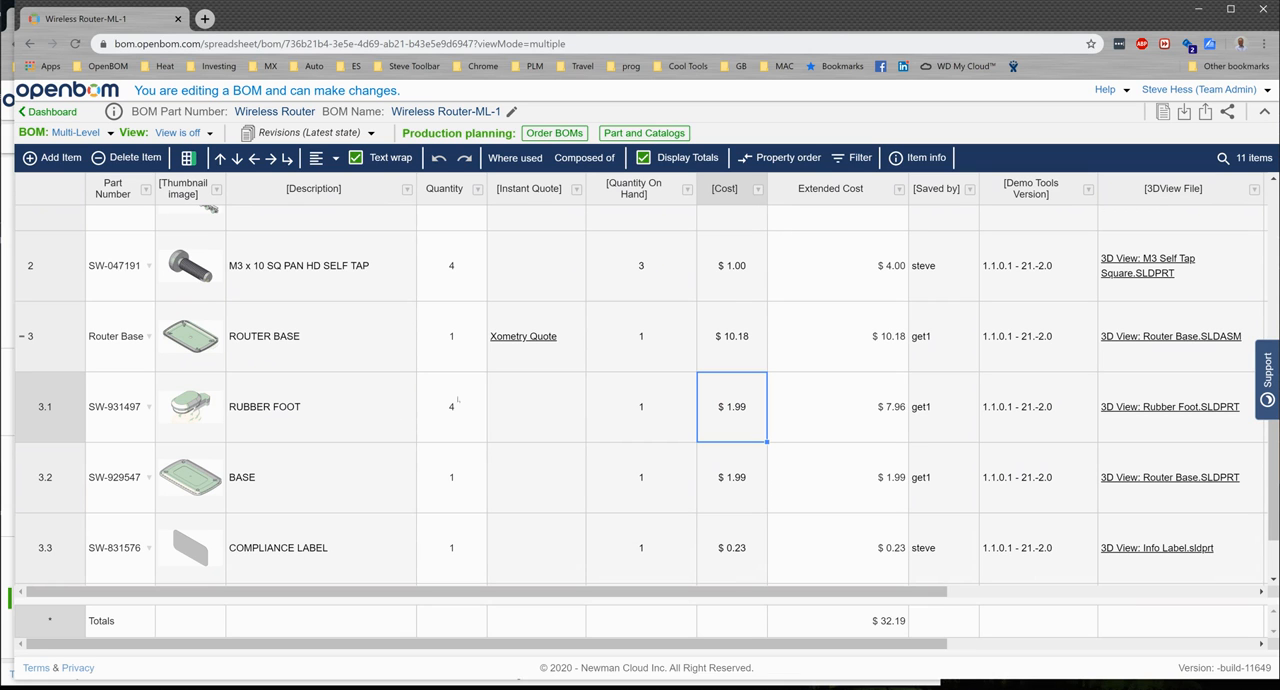
left_click(920, 158)
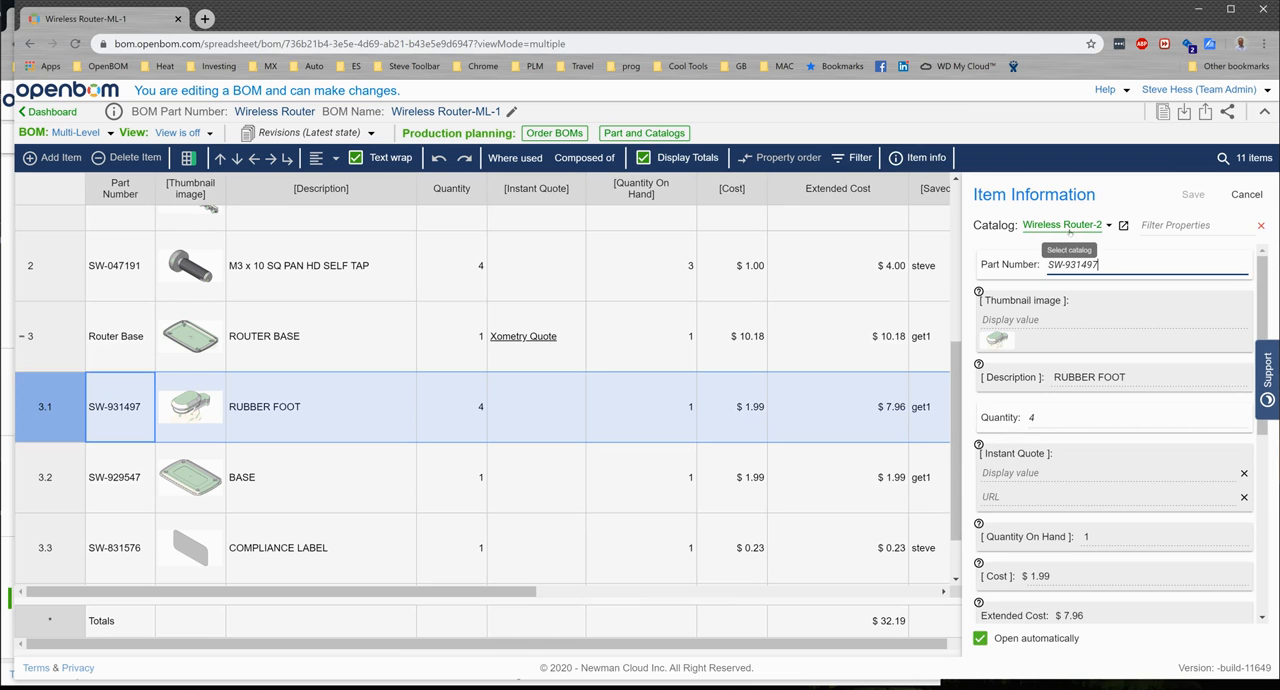
left_click(1123, 228)
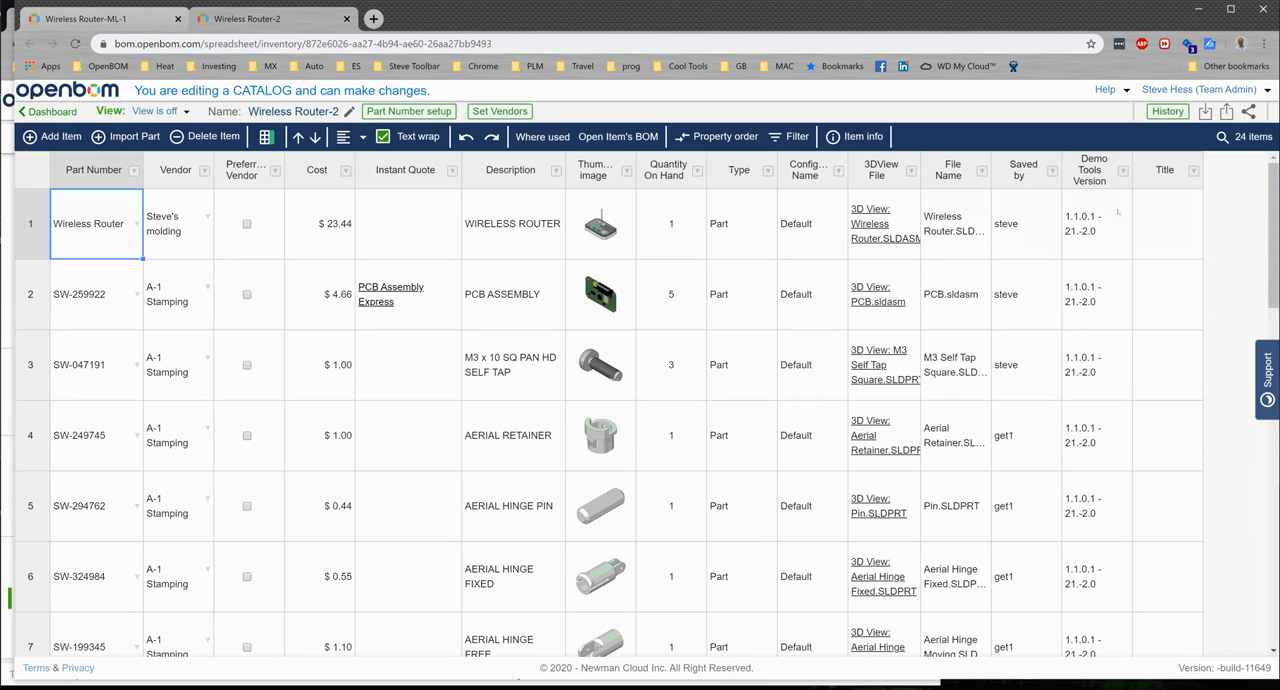
- Find "Rubber" in the catalog and select the Rubber Foot's cost
left_click(1221, 137)
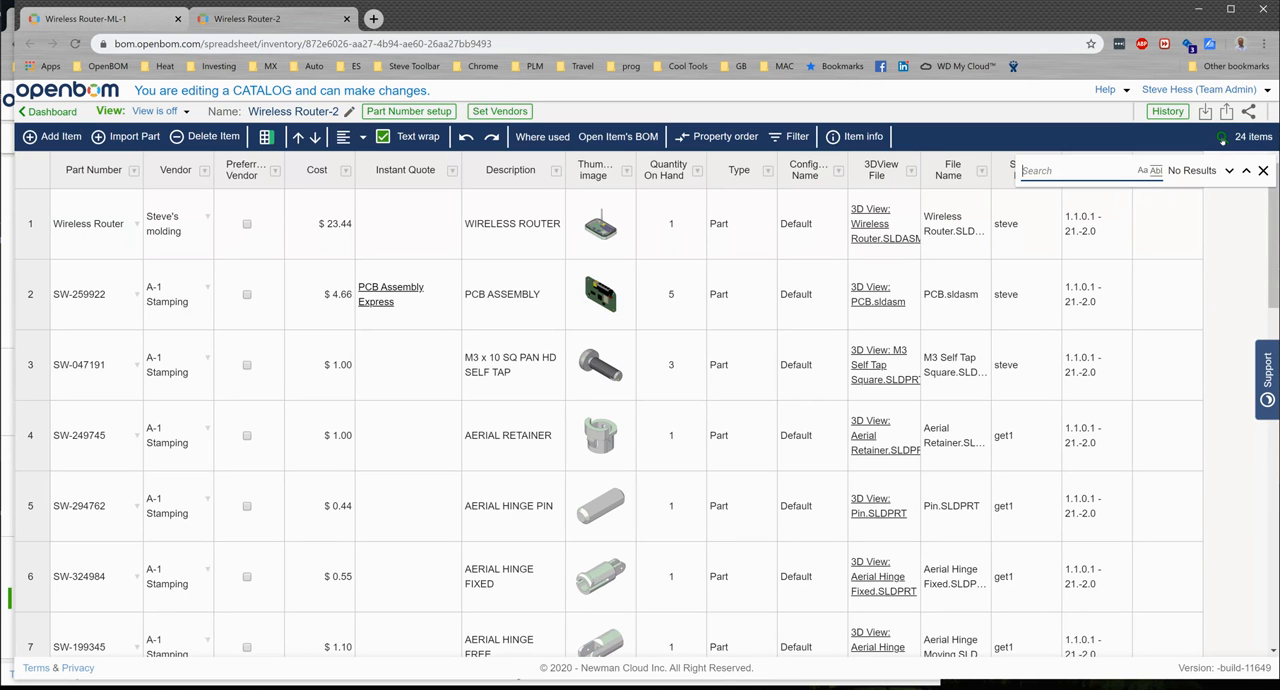
type("Rubber")
key("Return")
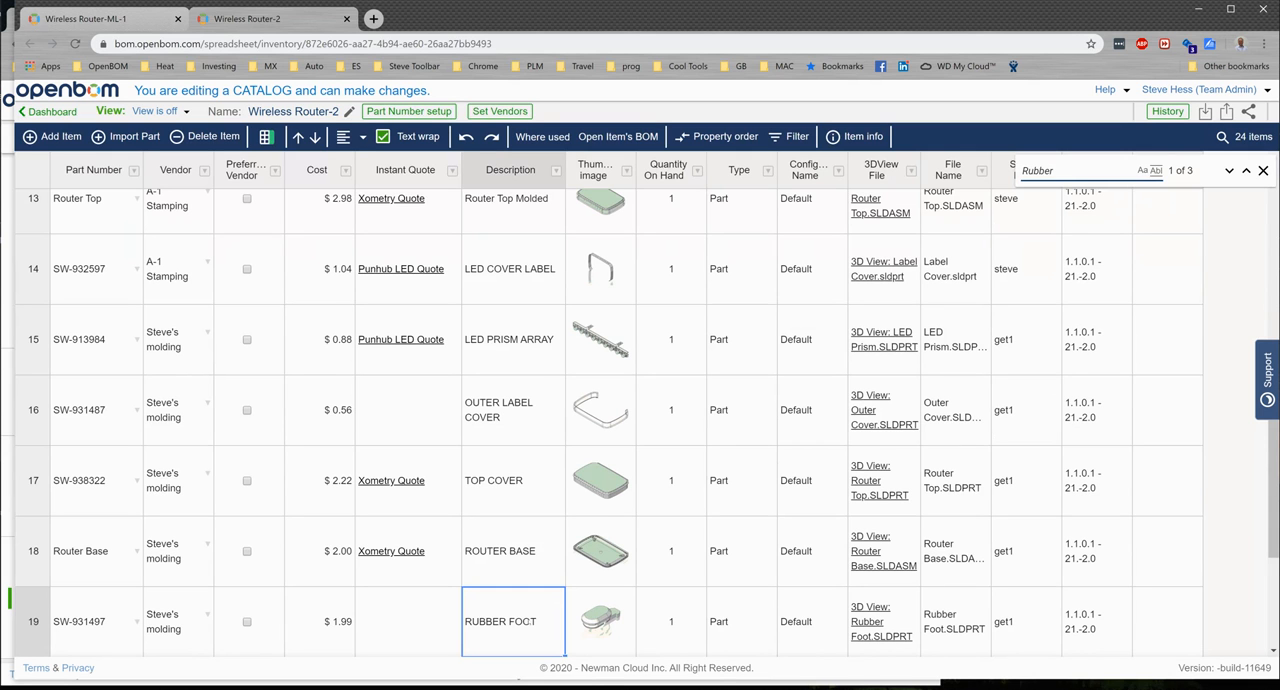
left_click(344, 612)
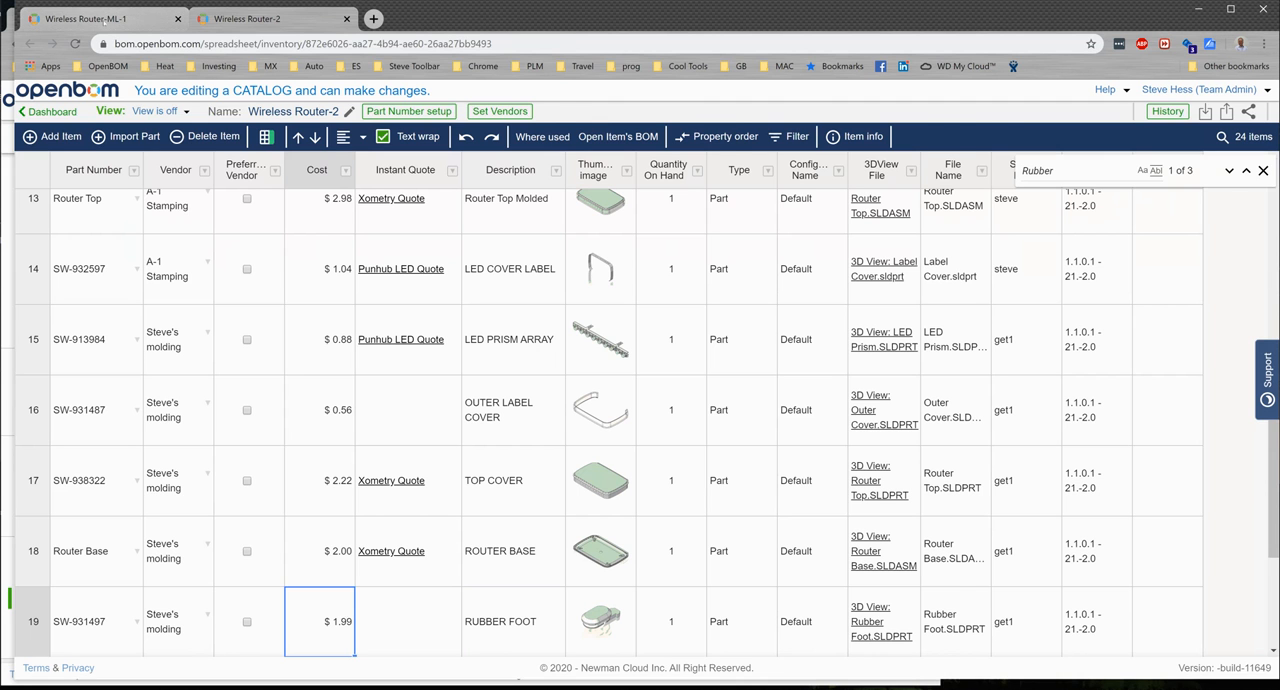
- Return to the Wireless Router BOM, close the item information and check the Router Base's extended cost
left_click(124, 20)
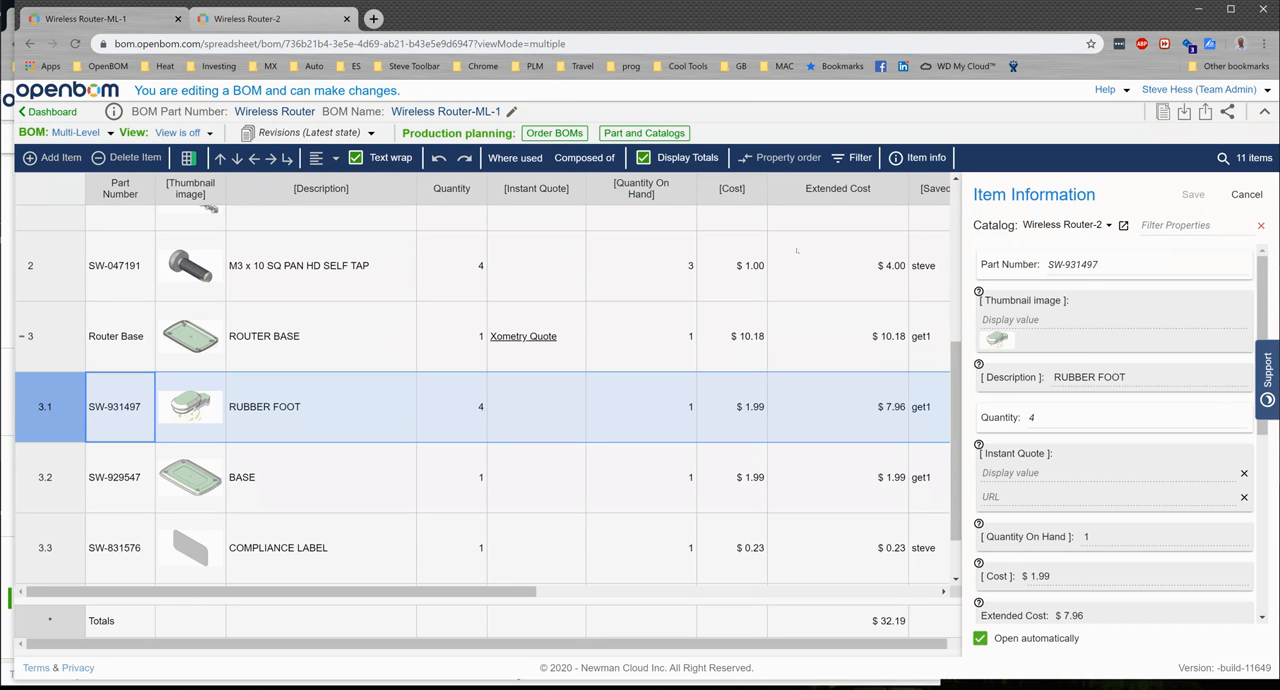
left_click(1247, 194)
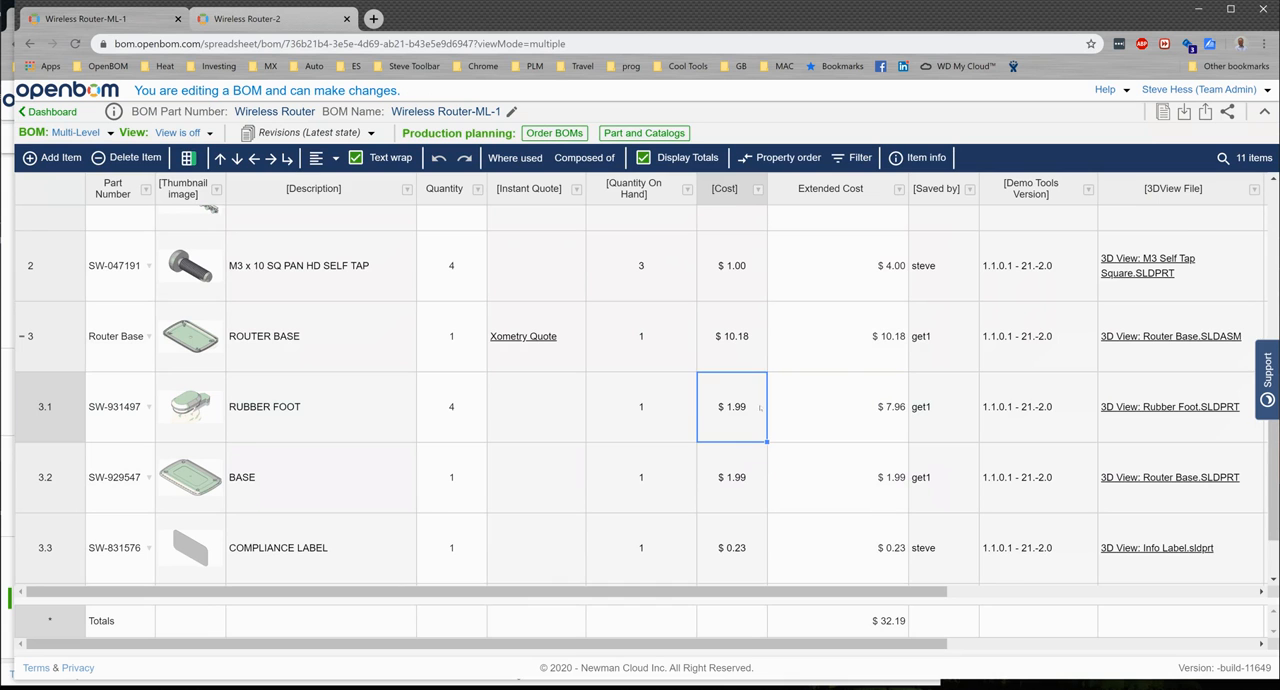
left_click(847, 348)
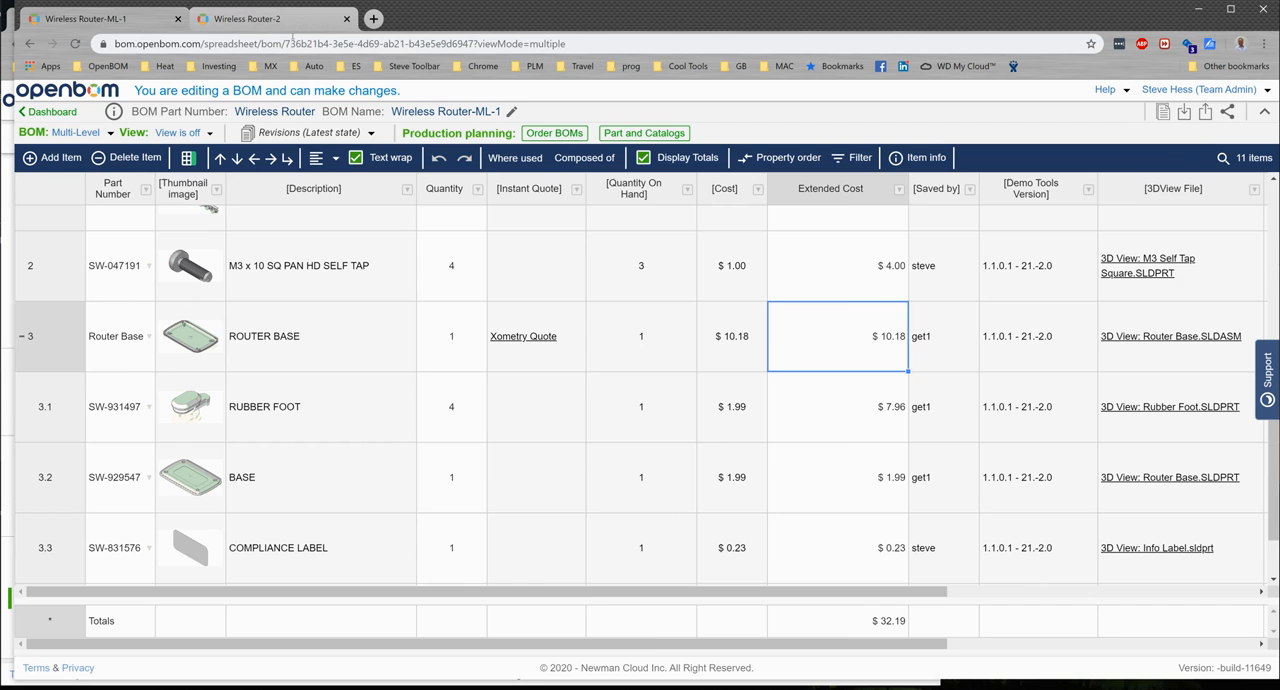
- Set the Rubber Foot's cost to $0.99 in the Wireless Router-2 catalog and go back to the BOM
key("ctrl+Tab")
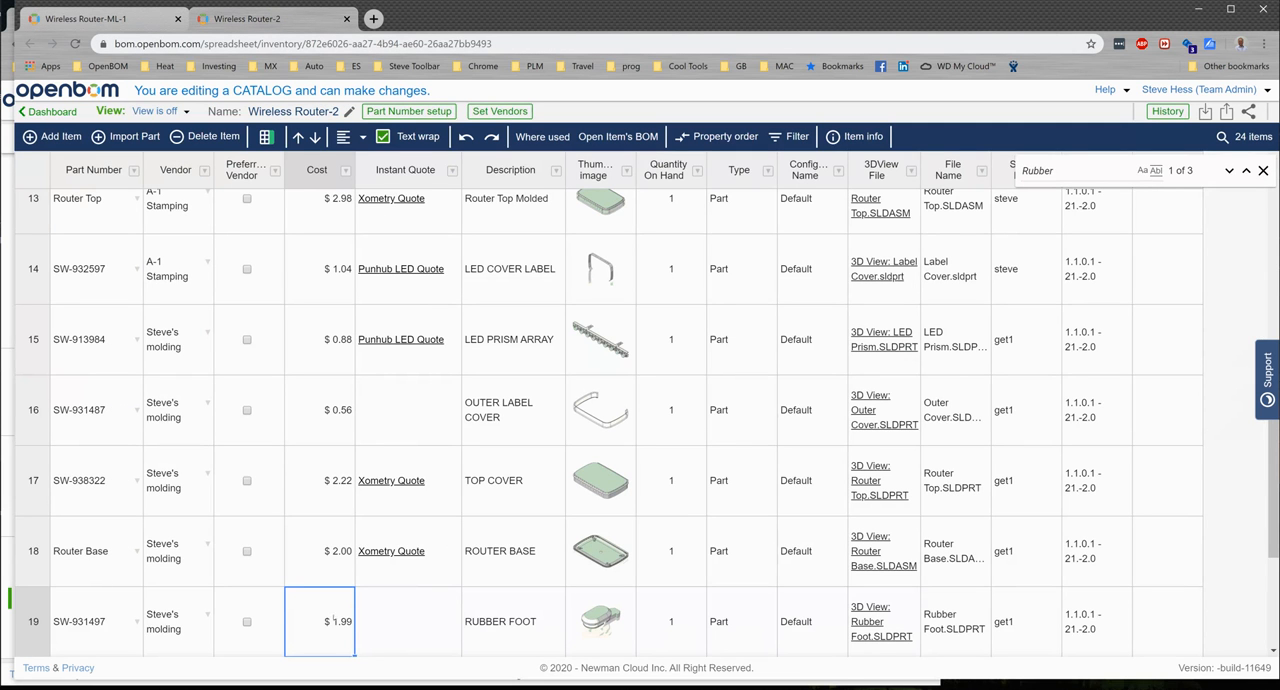
type(".99")
key("Return")
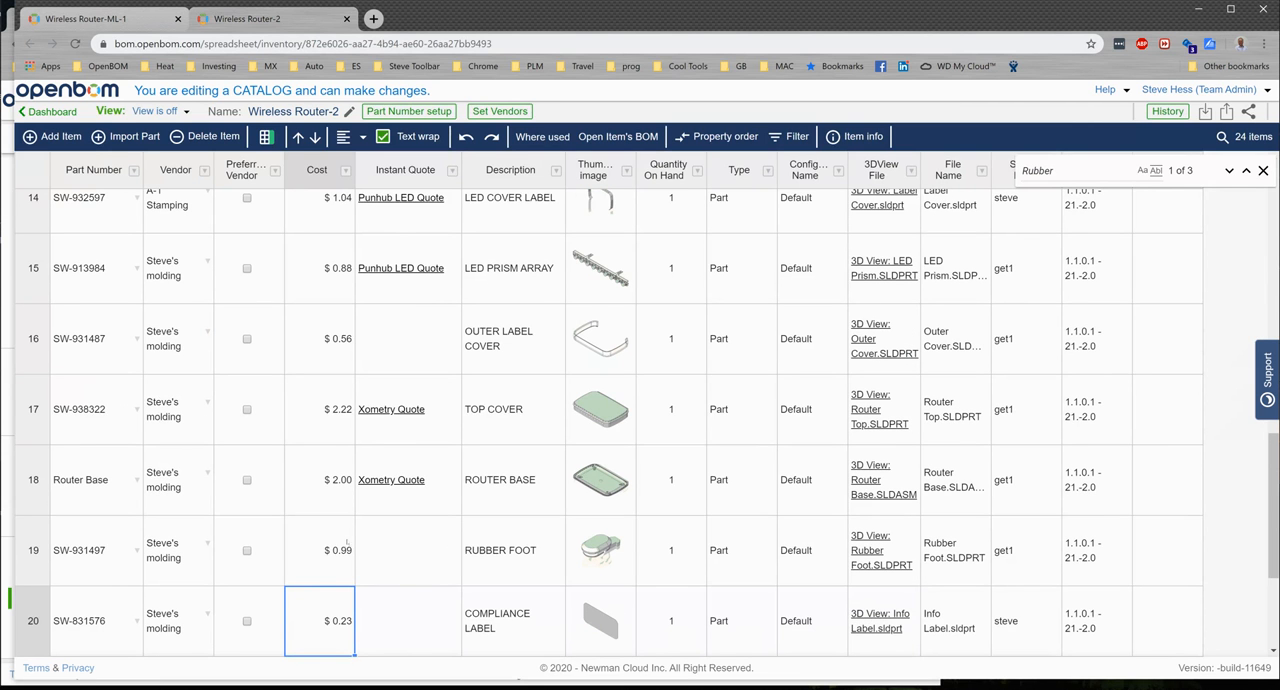
left_click(100, 18)
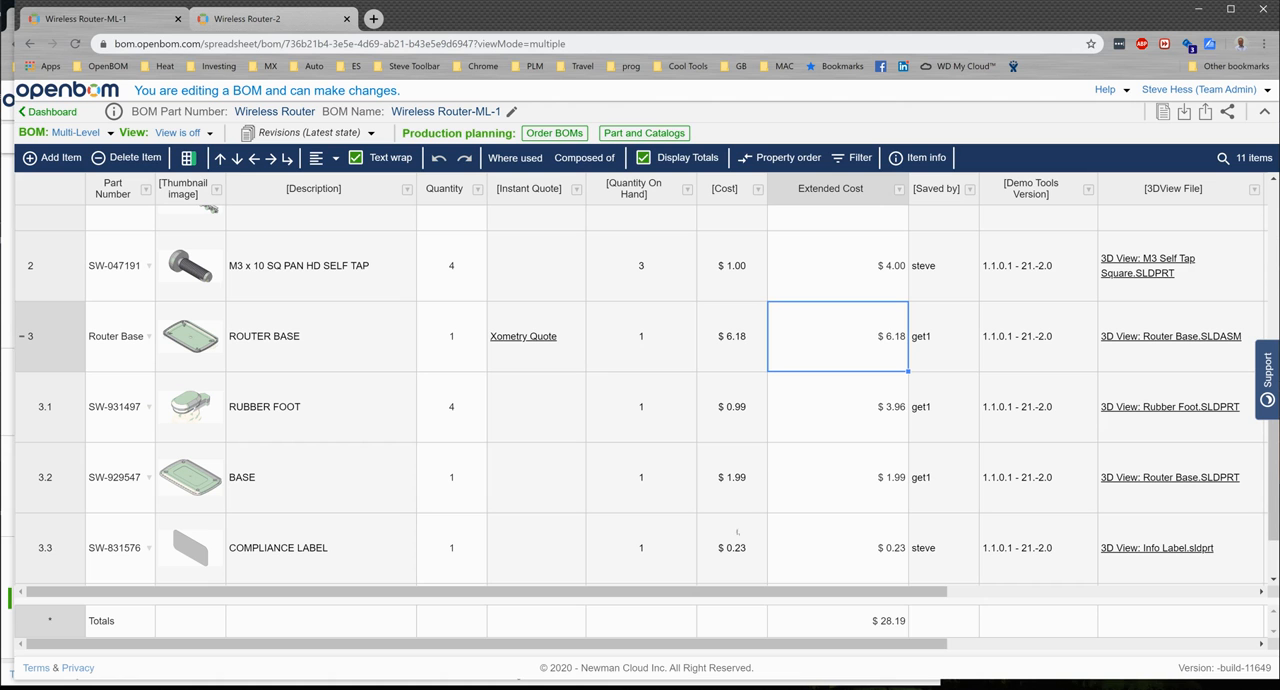
- Open the dashboard in a new tab and view the team administration page with the members' permissions
middle_click(50, 112)
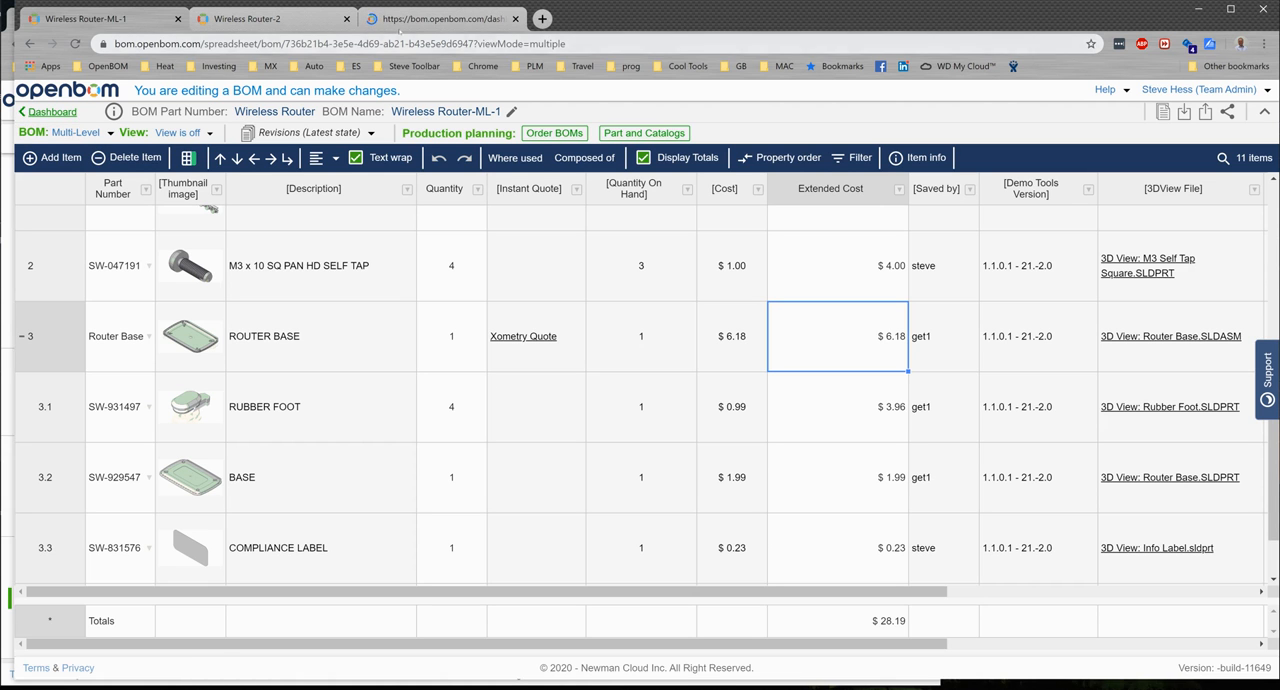
left_click(423, 19)
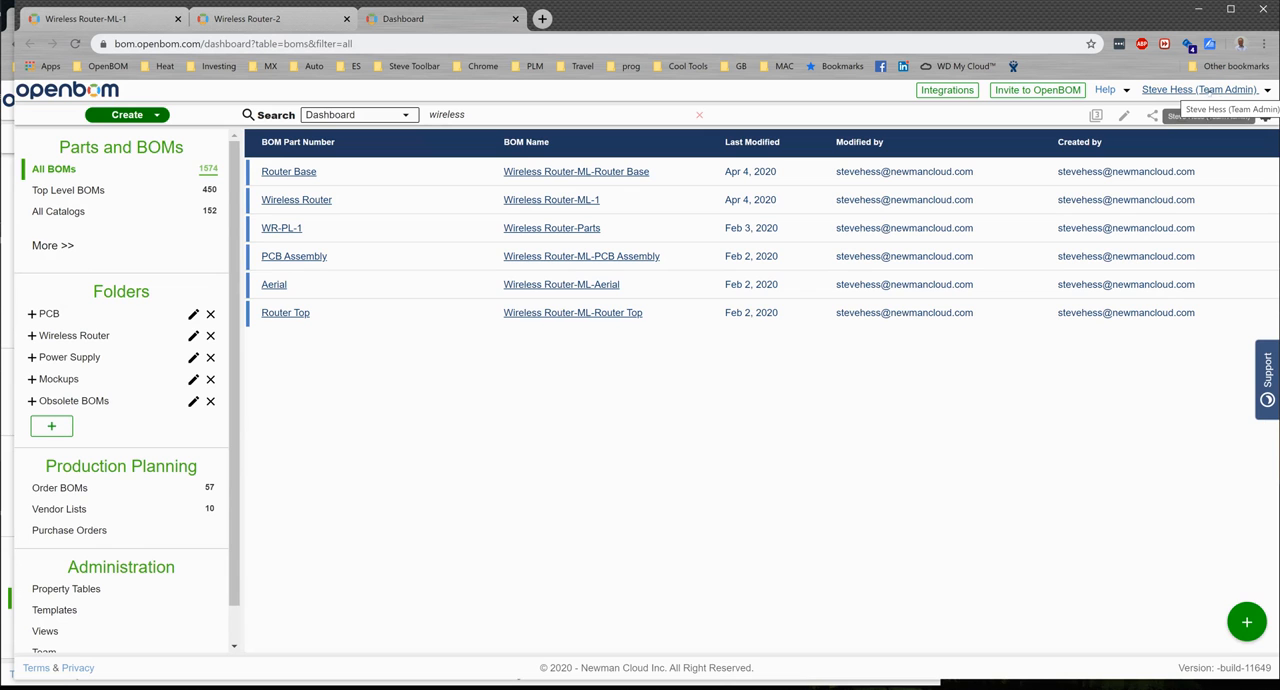
left_click(1232, 89)
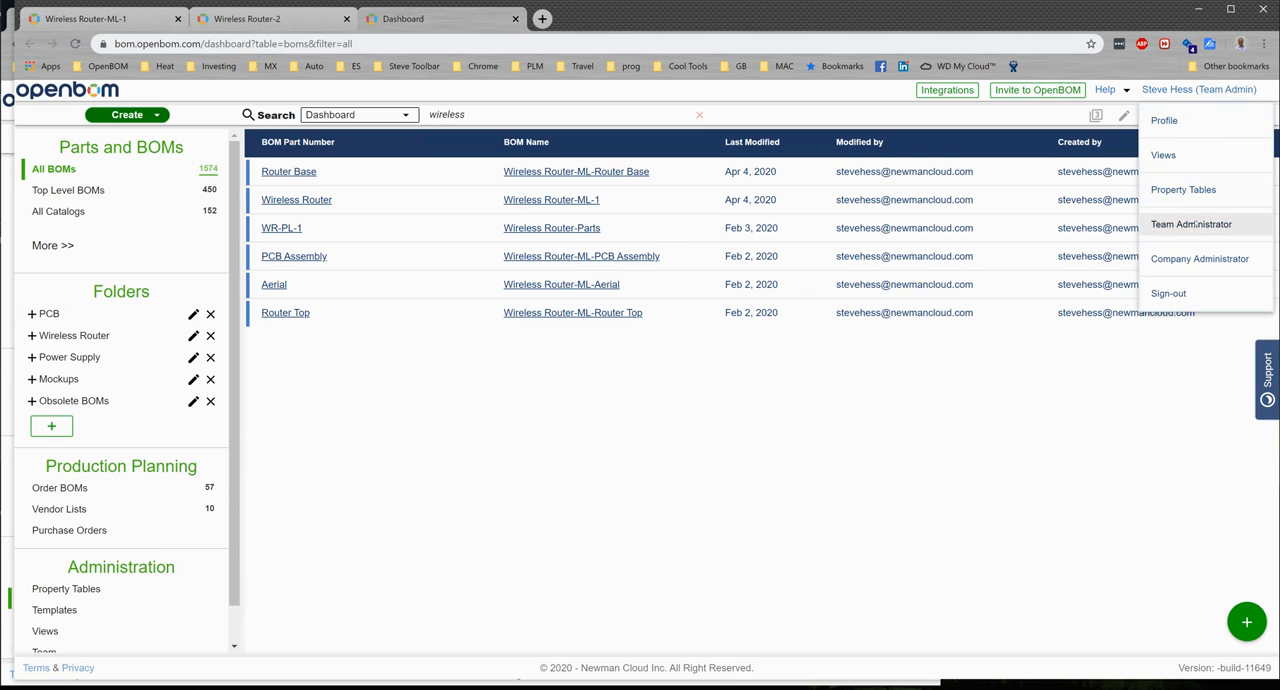
left_click(1195, 225)
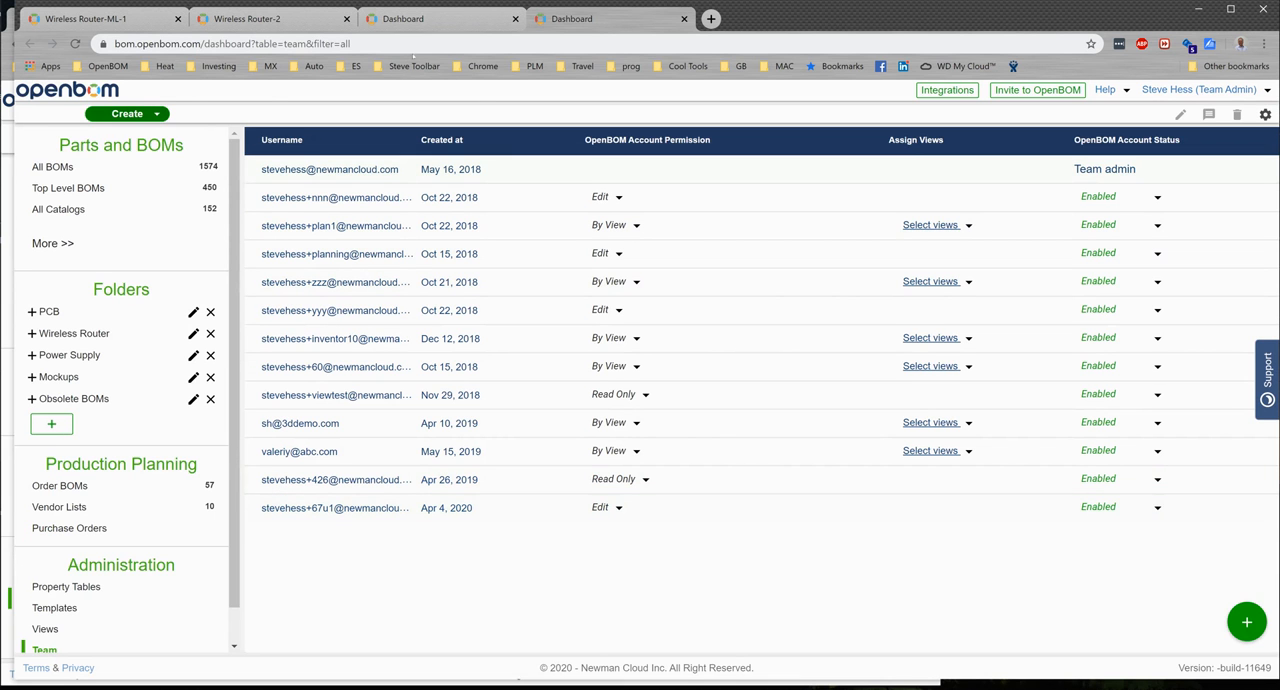
- Move the Wireless Router BOM into the Cost Down subfolder of the Wireless Router folder from the dashboard
left_click(403, 18)
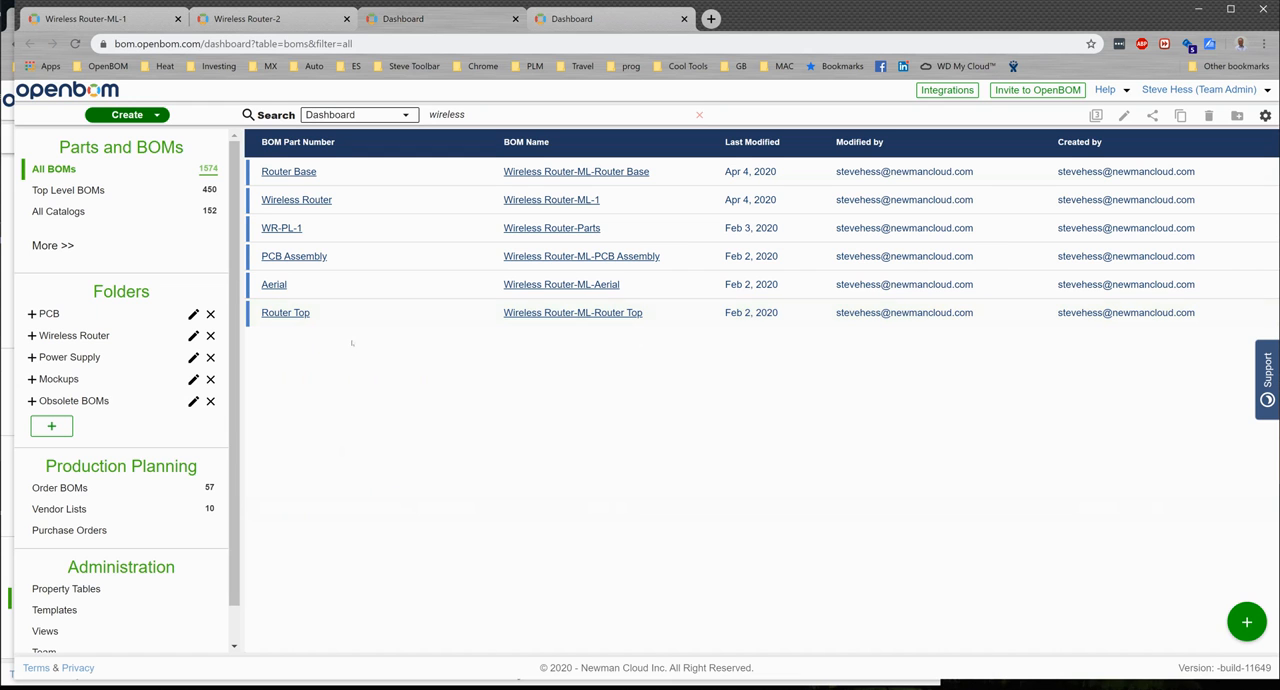
left_click(407, 202)
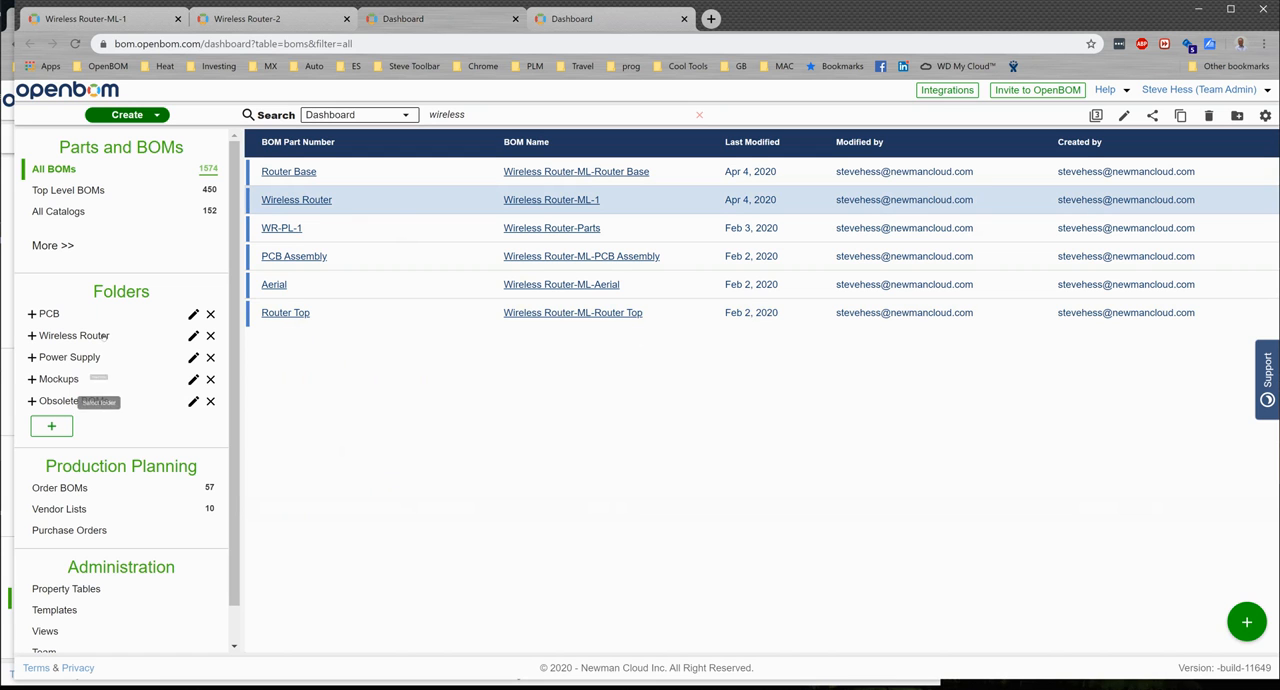
left_click(32, 336)
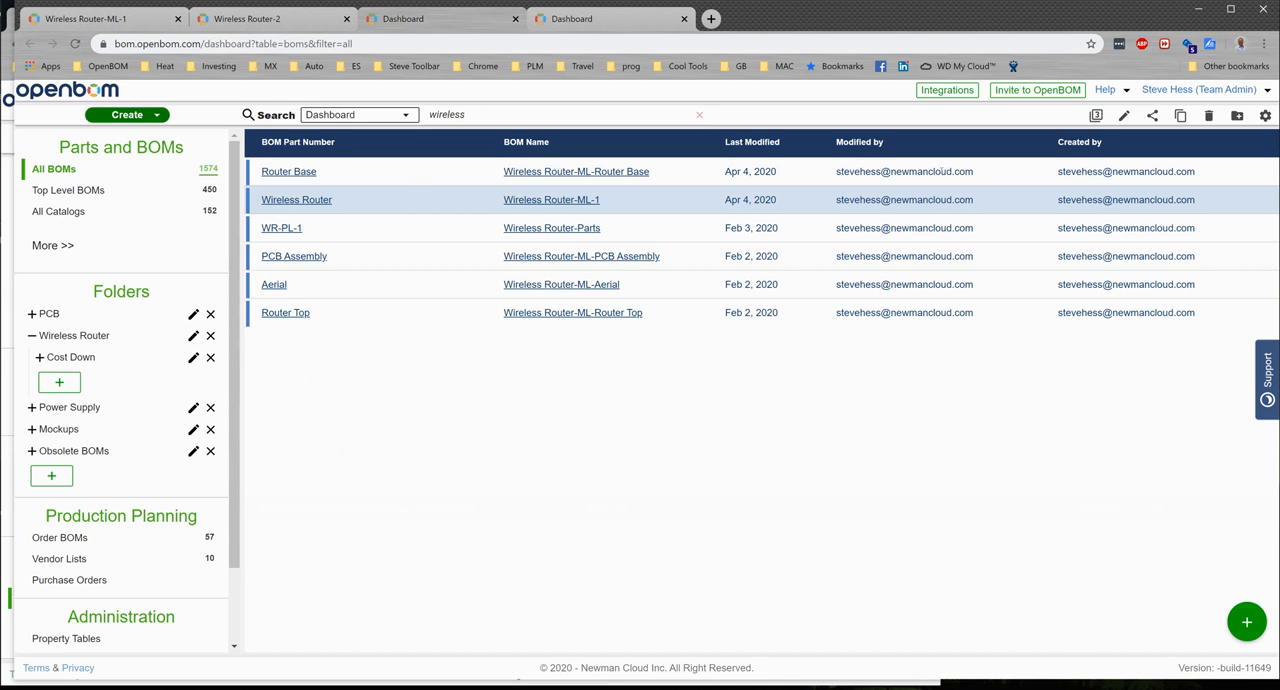
left_click(1237, 115)
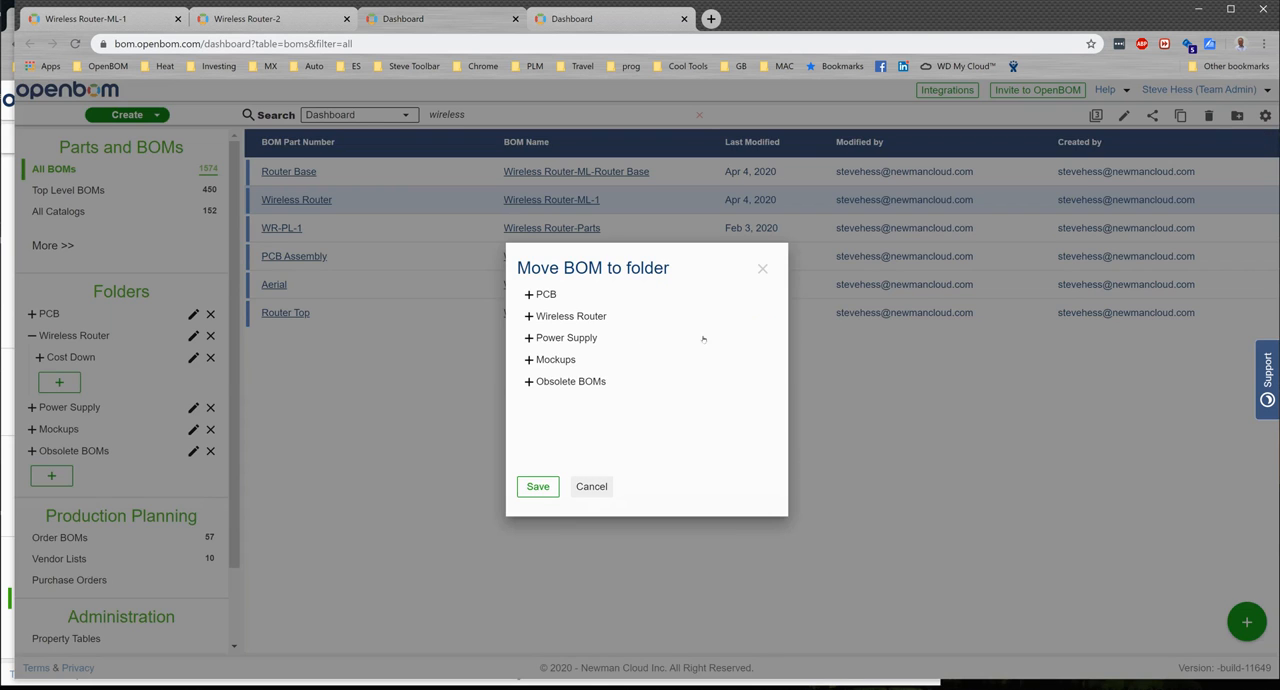
left_click(529, 316)
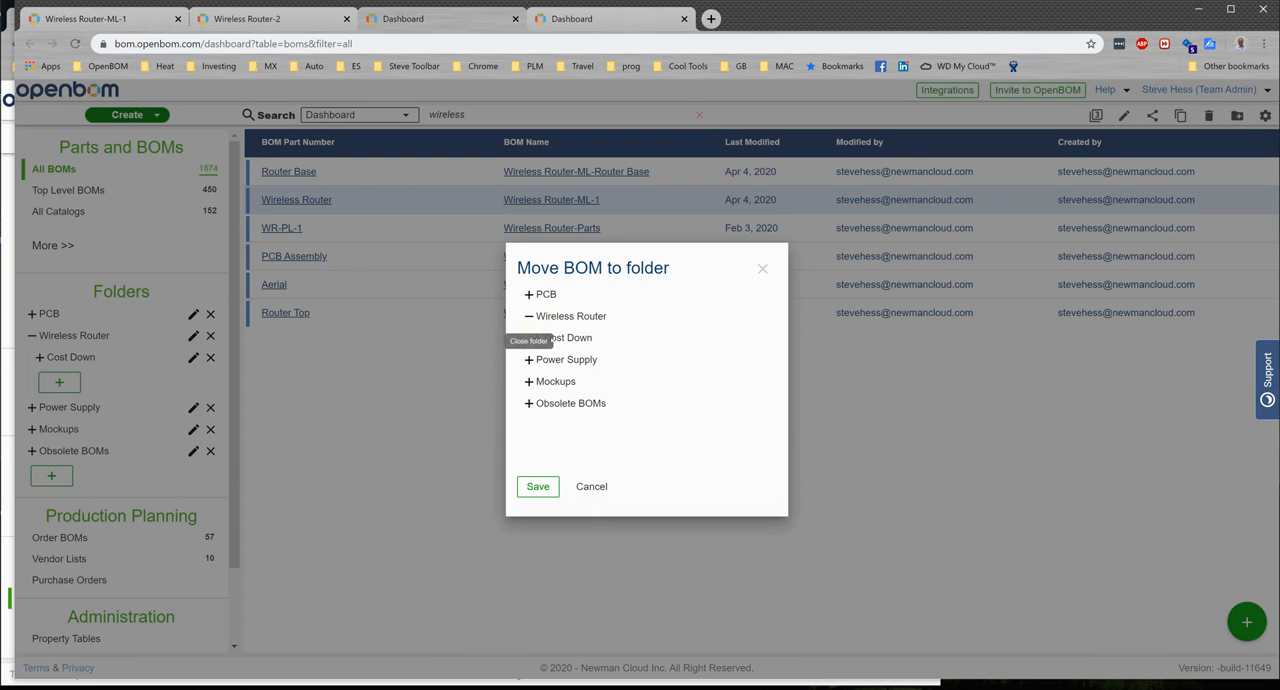
left_click(565, 338)
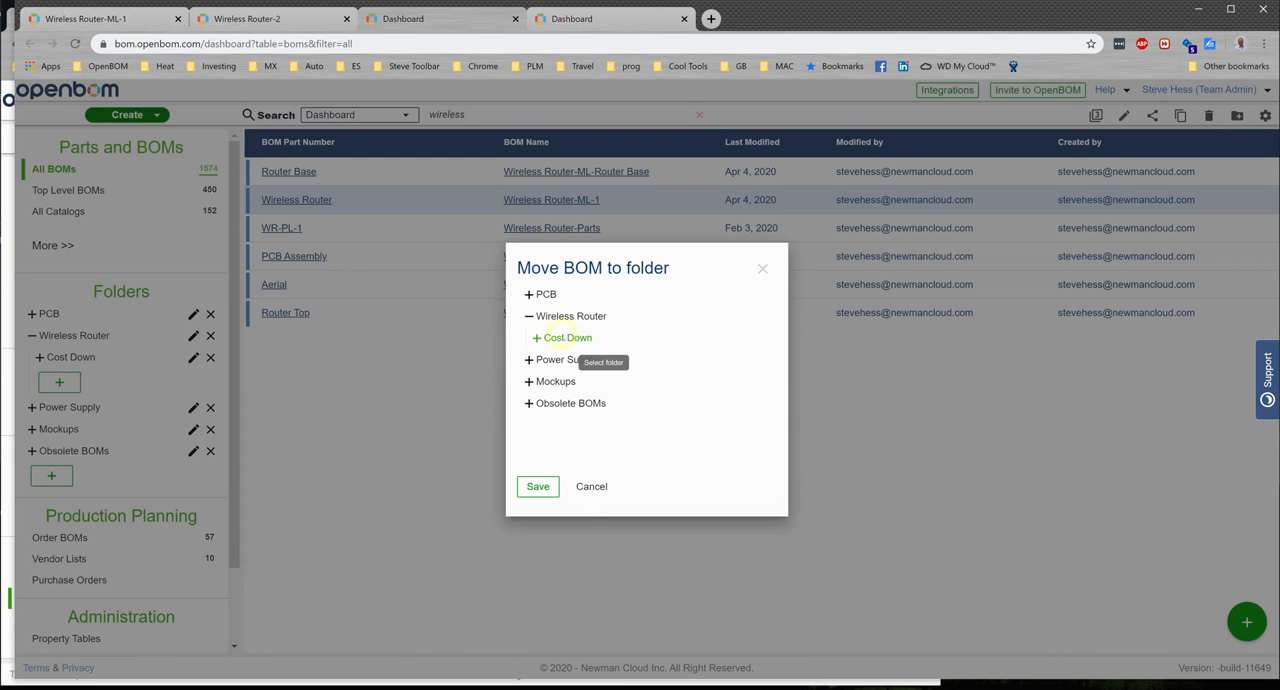
left_click(538, 487)
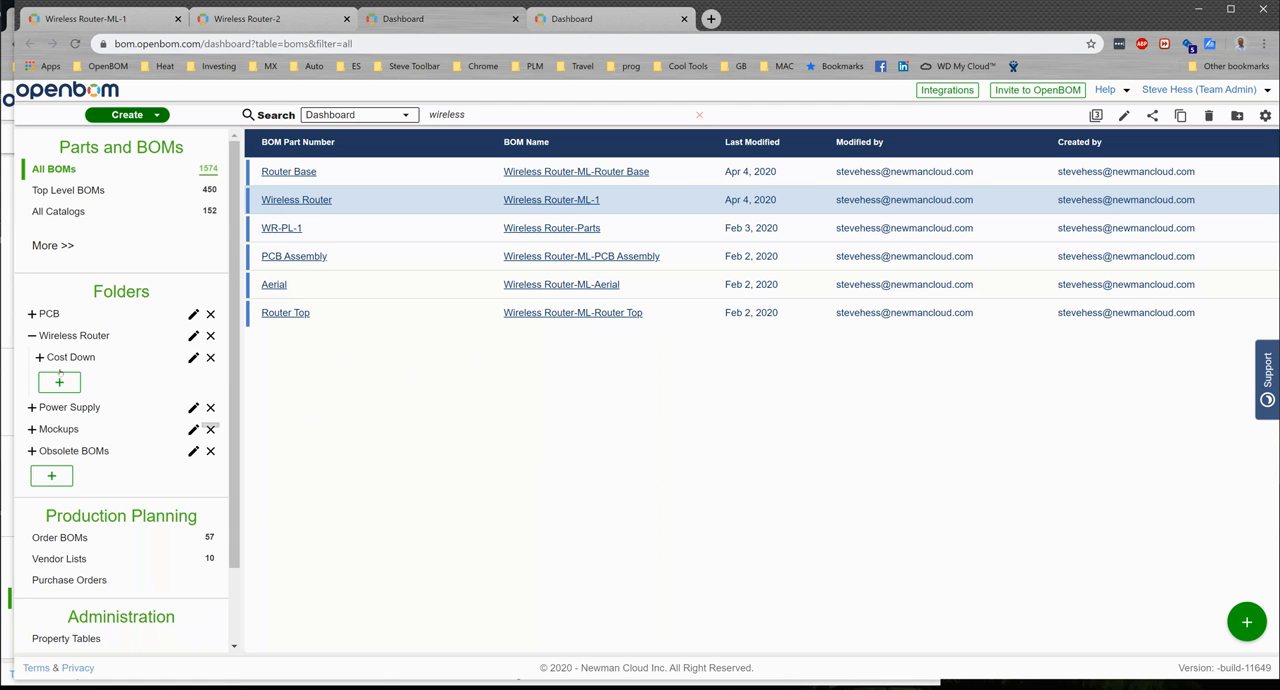
- Switch to the team member's dashboard, refresh it and open the Cost Down subfolder of the team's Wireless Router folder
left_click(7, 372)
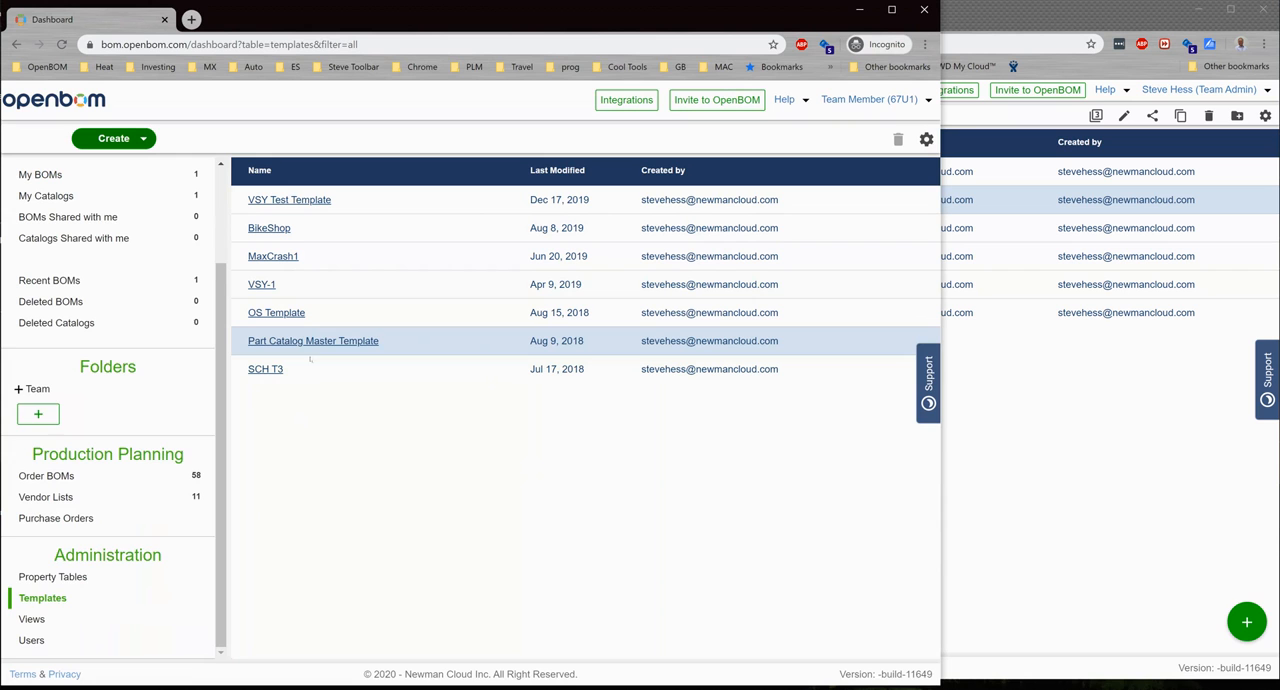
left_click(18, 389)
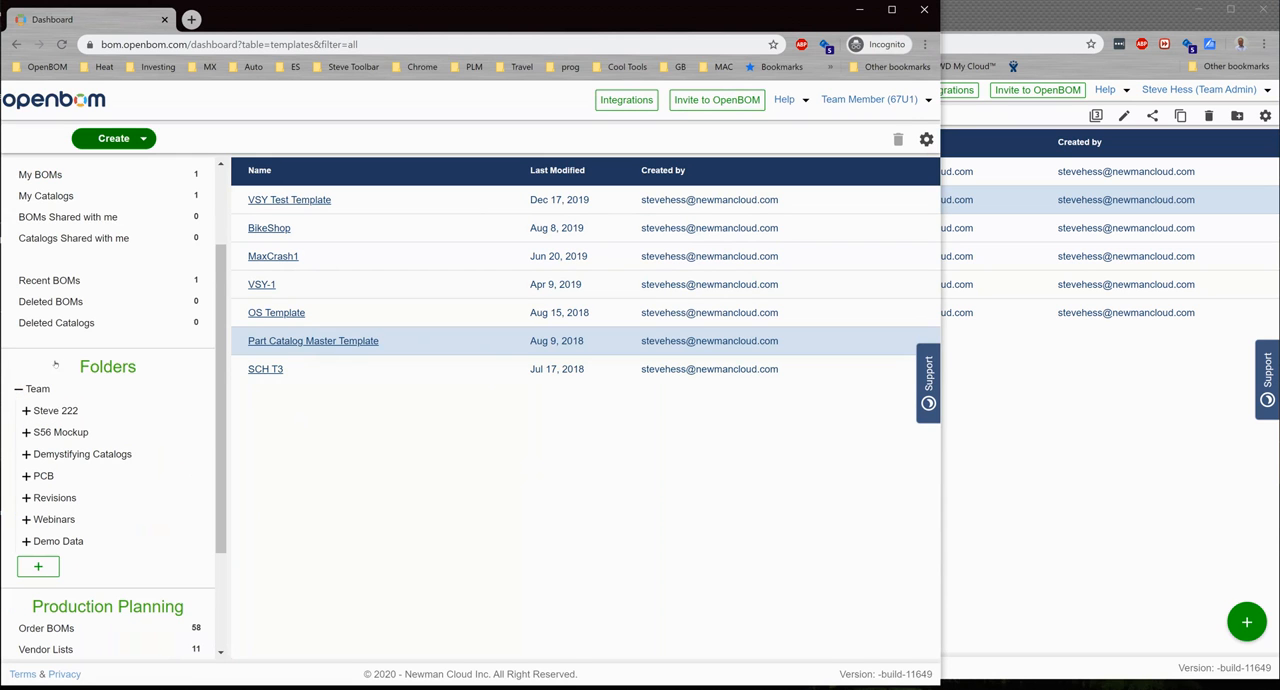
left_click(61, 44)
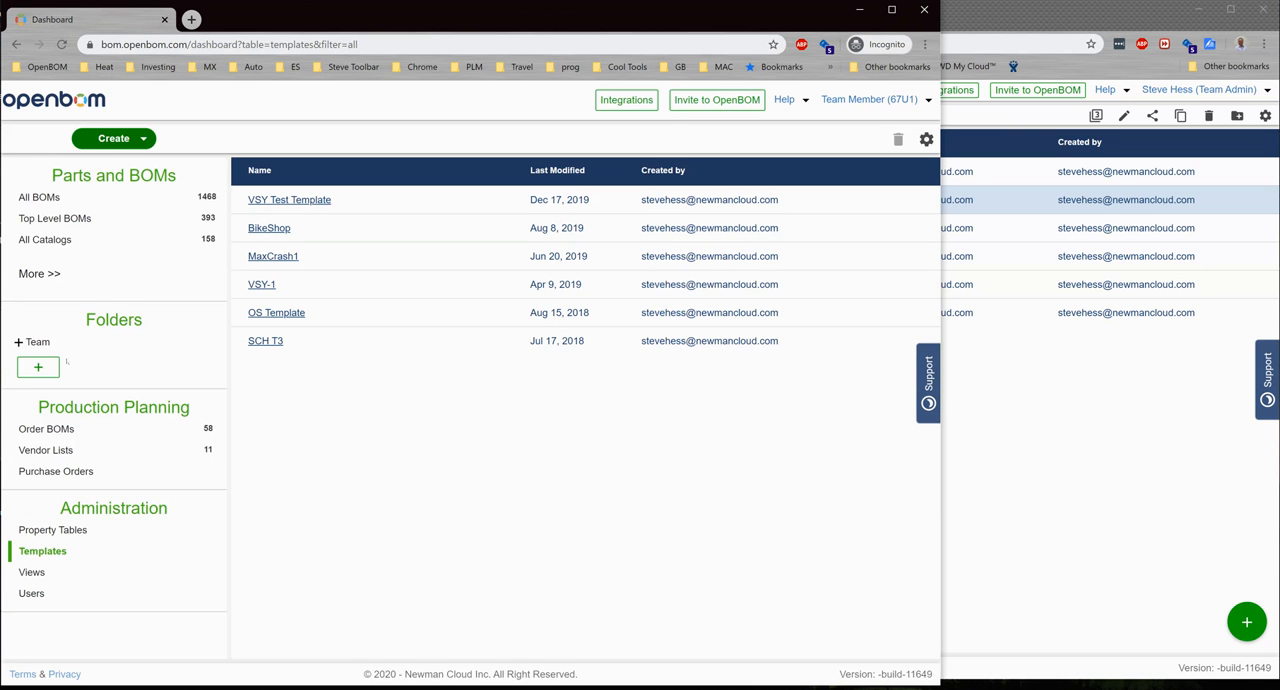
left_click(18, 342)
left_click(26, 385)
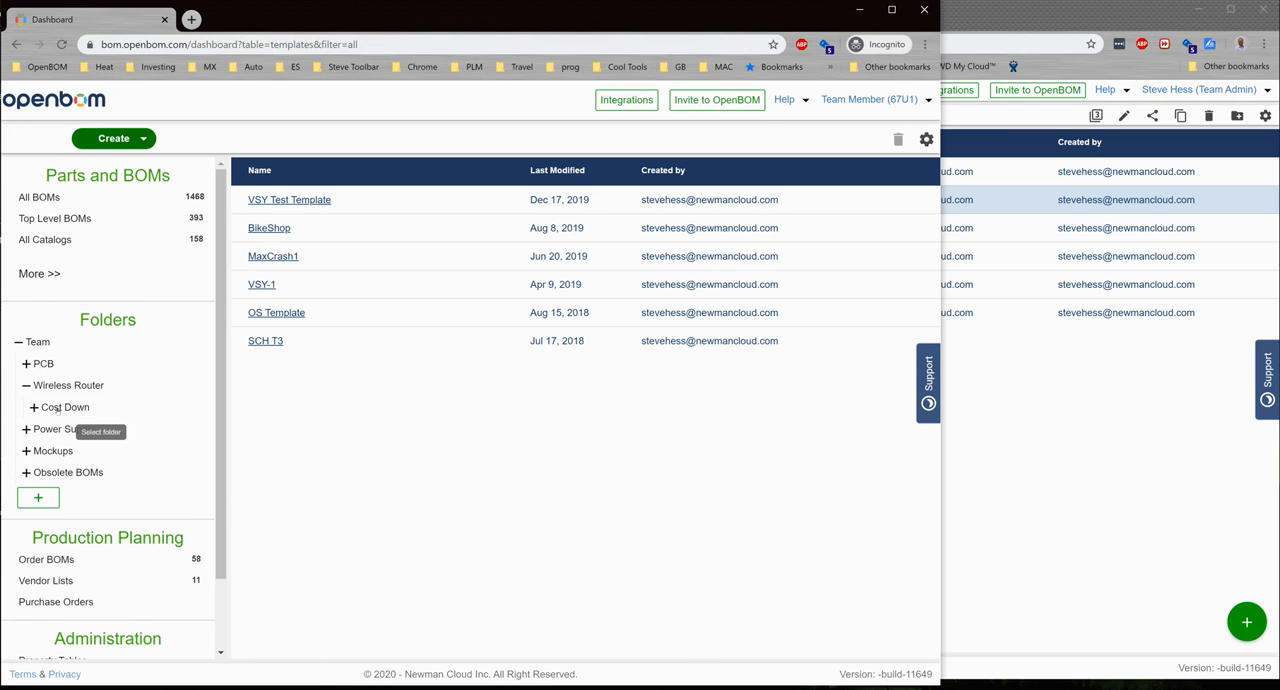
left_click(57, 408)
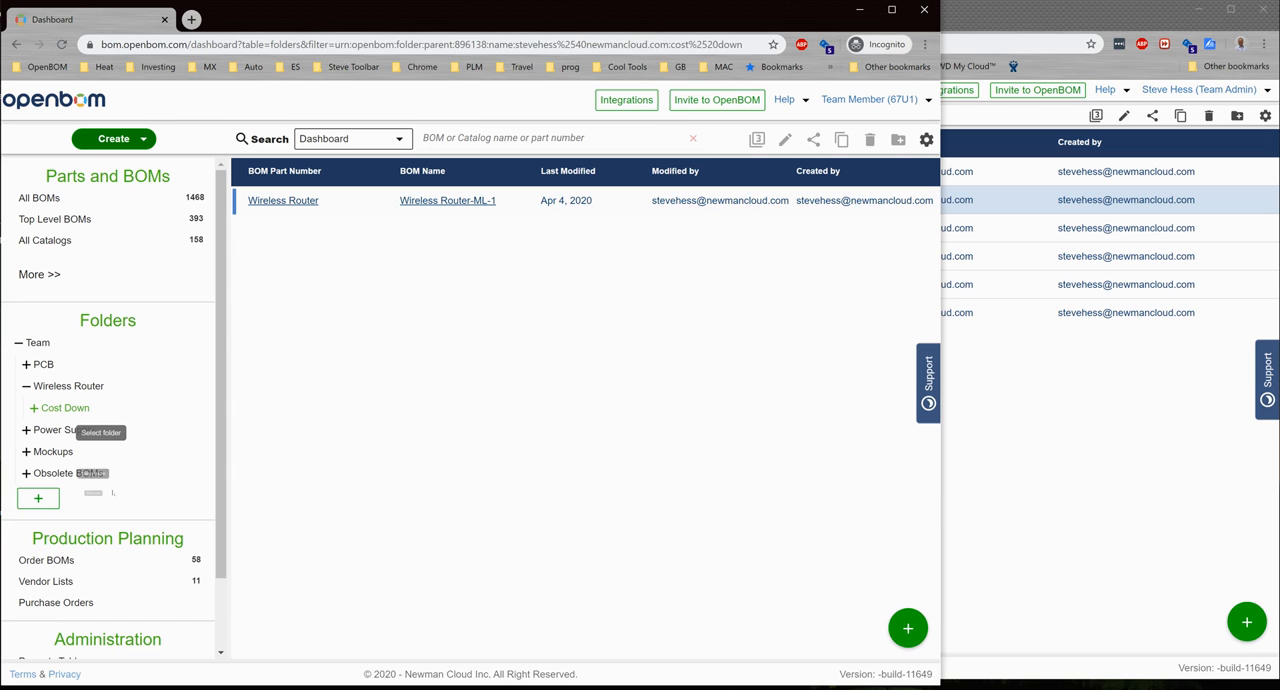
- Create a personal folder named WIP alongside the Team folder
left_click(38, 498)
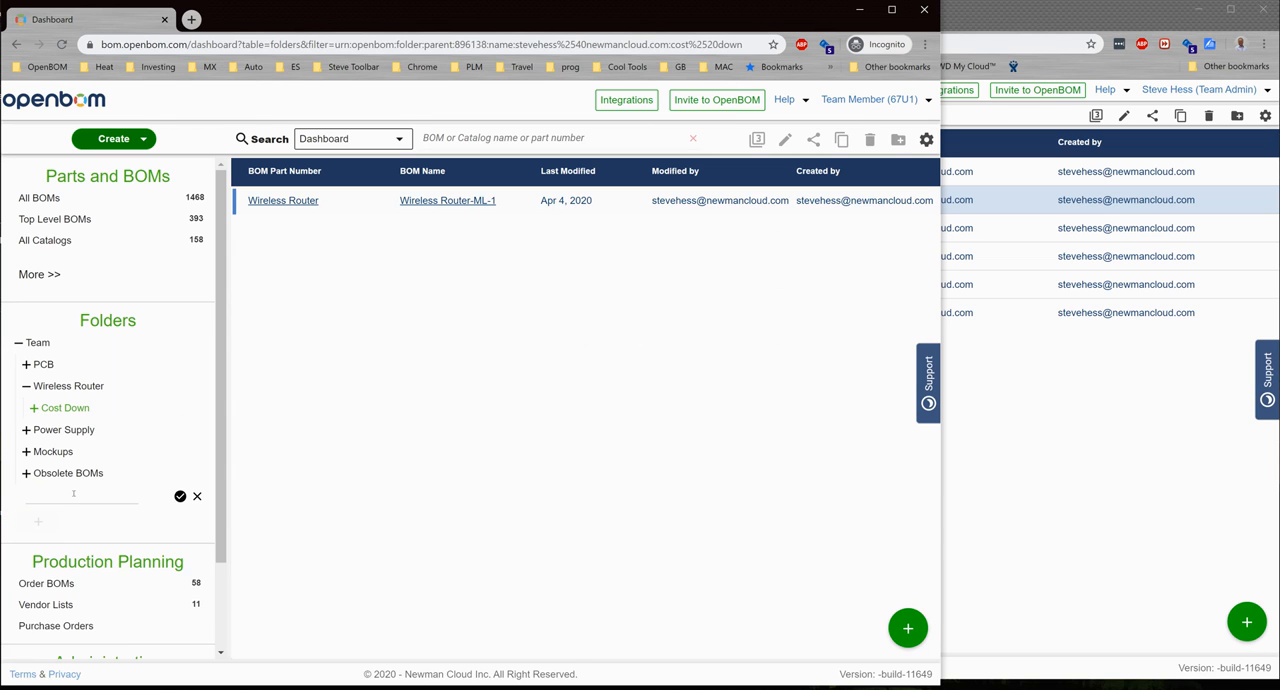
type("WIP")
left_click(180, 496)
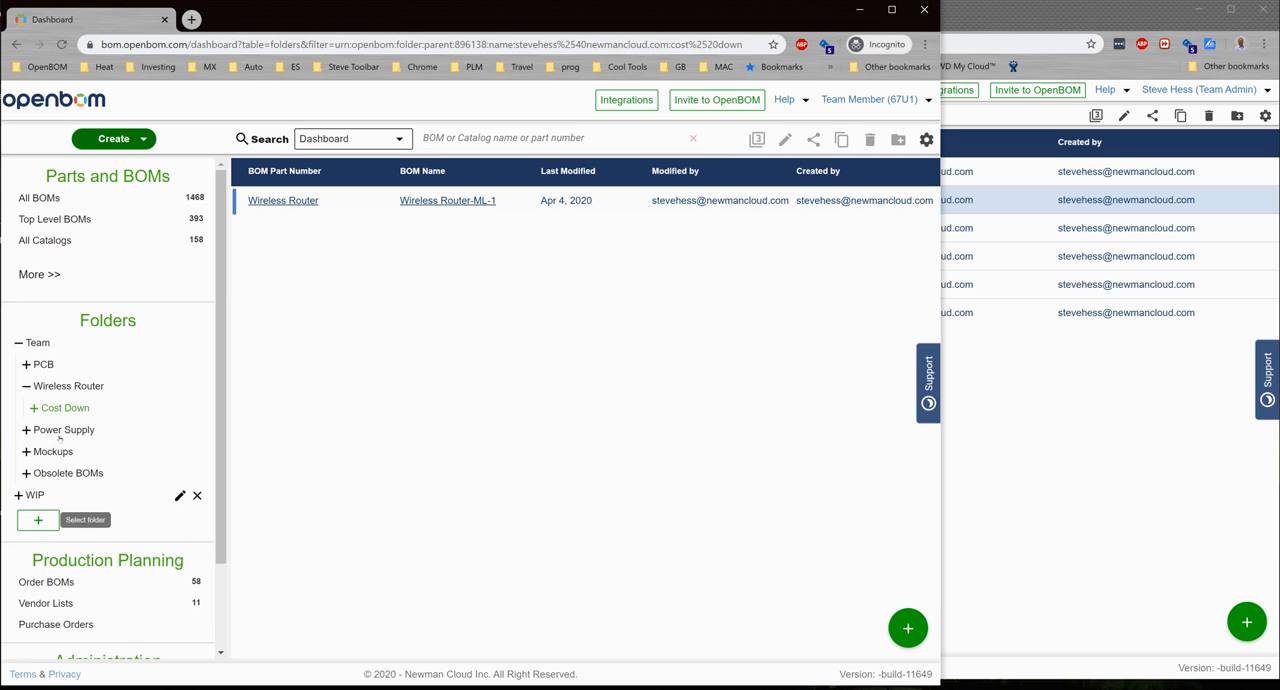
- Move the Wireless Router BOM into the WIP folder and check the contents of both WIP and Cost Down
left_click(368, 201)
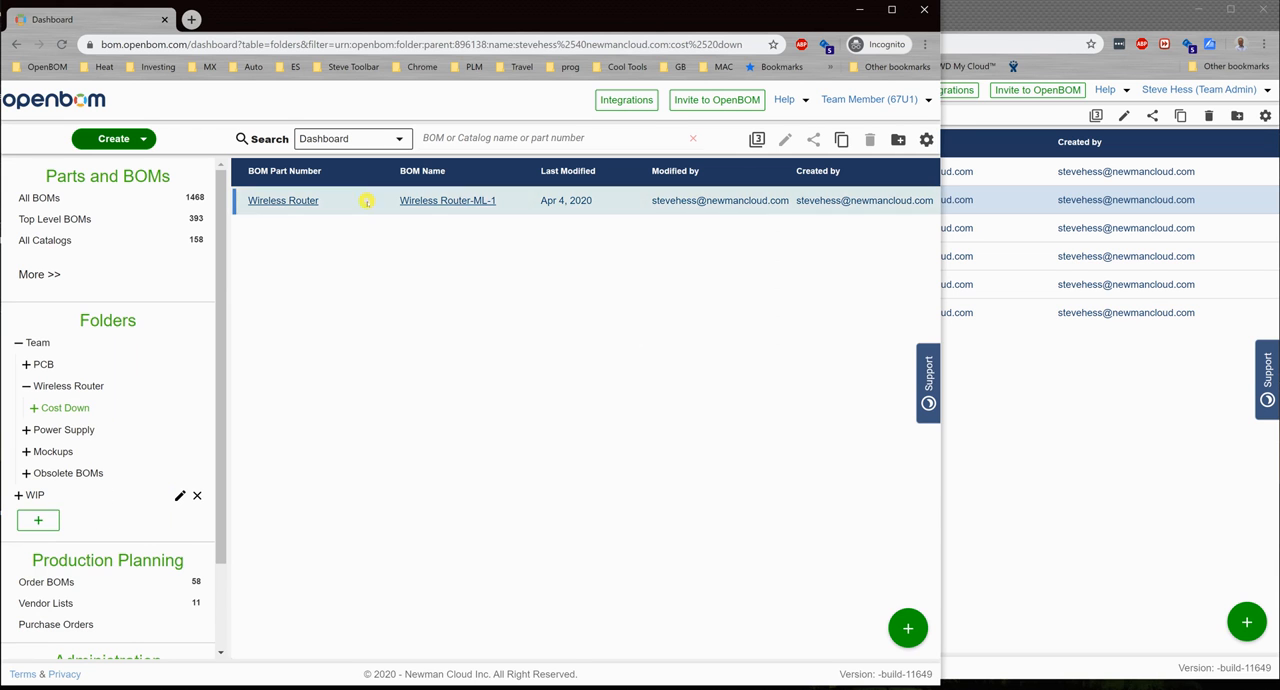
left_click(898, 140)
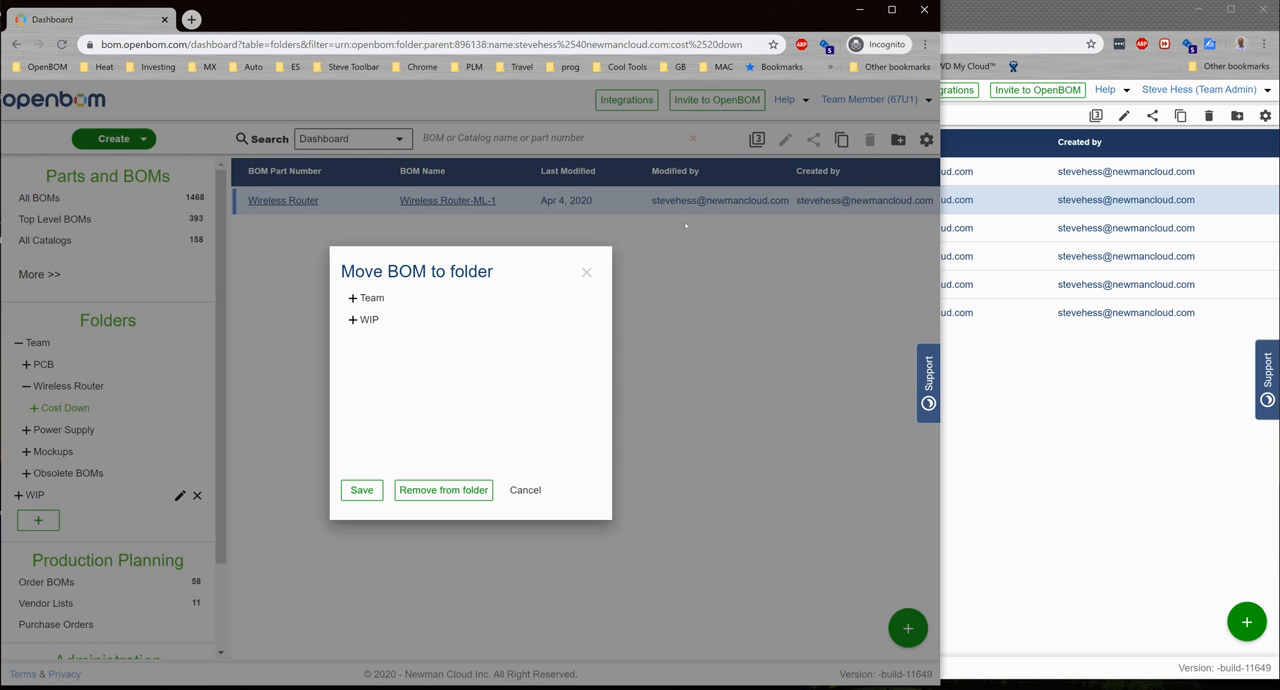
left_click(367, 319)
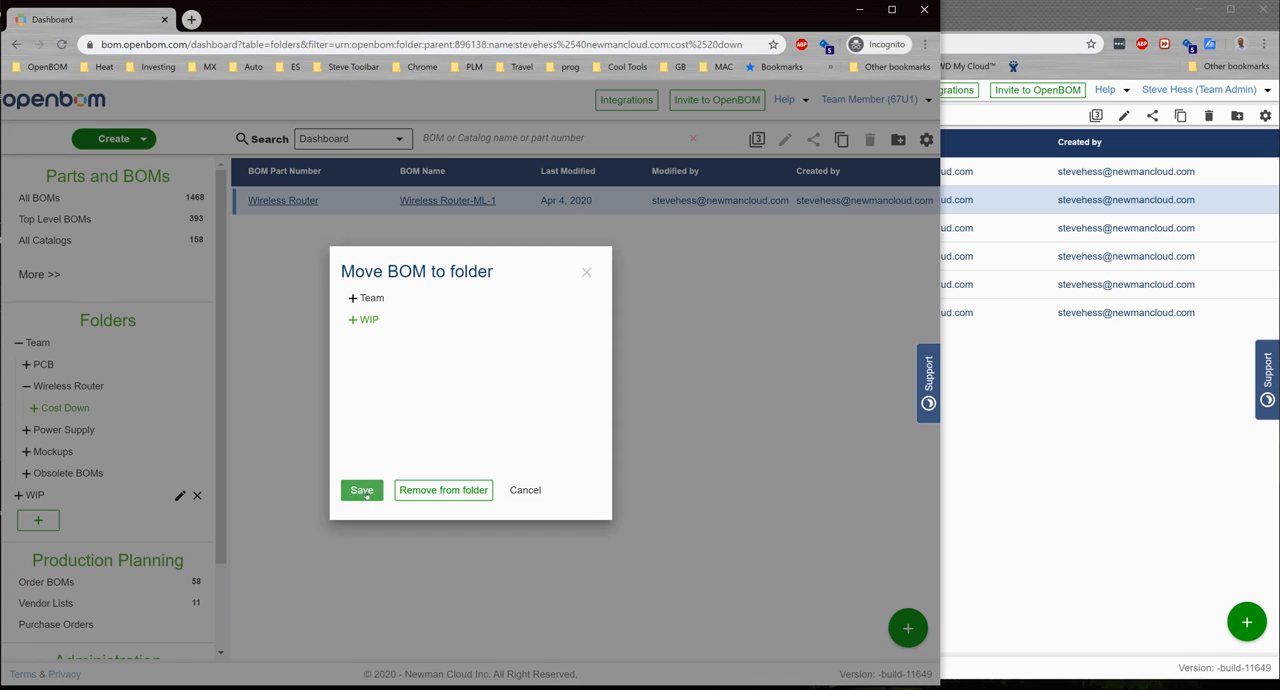
left_click(362, 489)
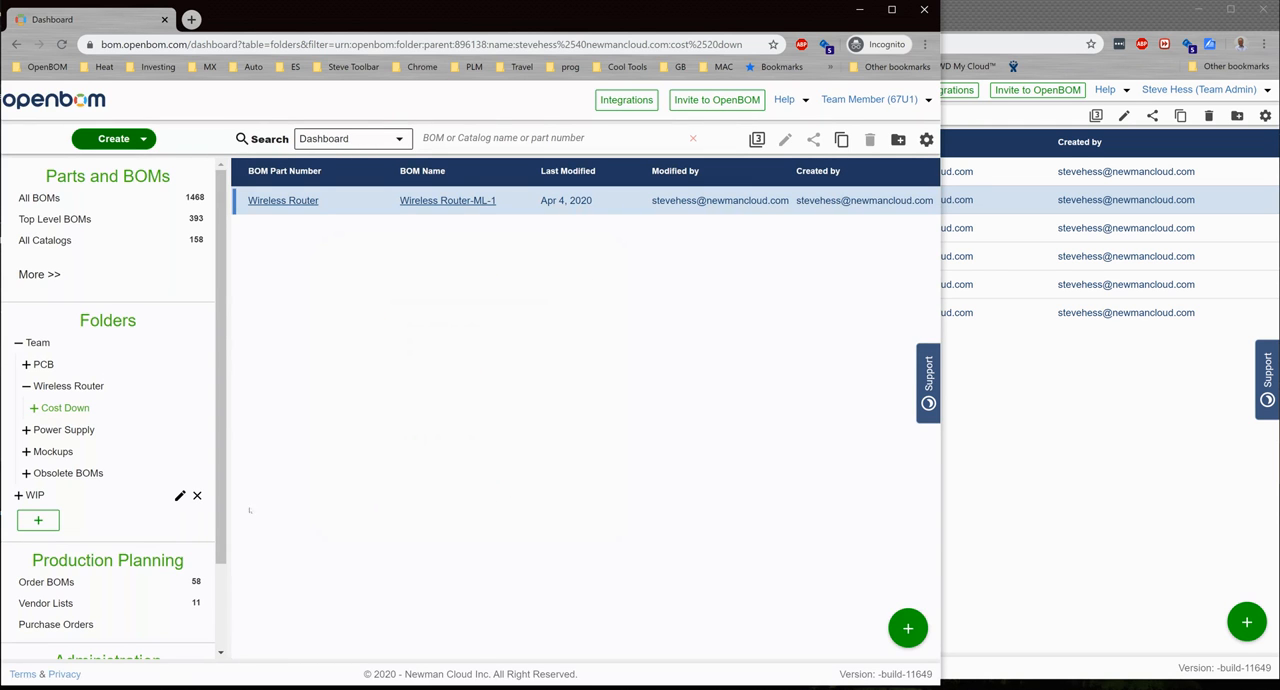
left_click(95, 498)
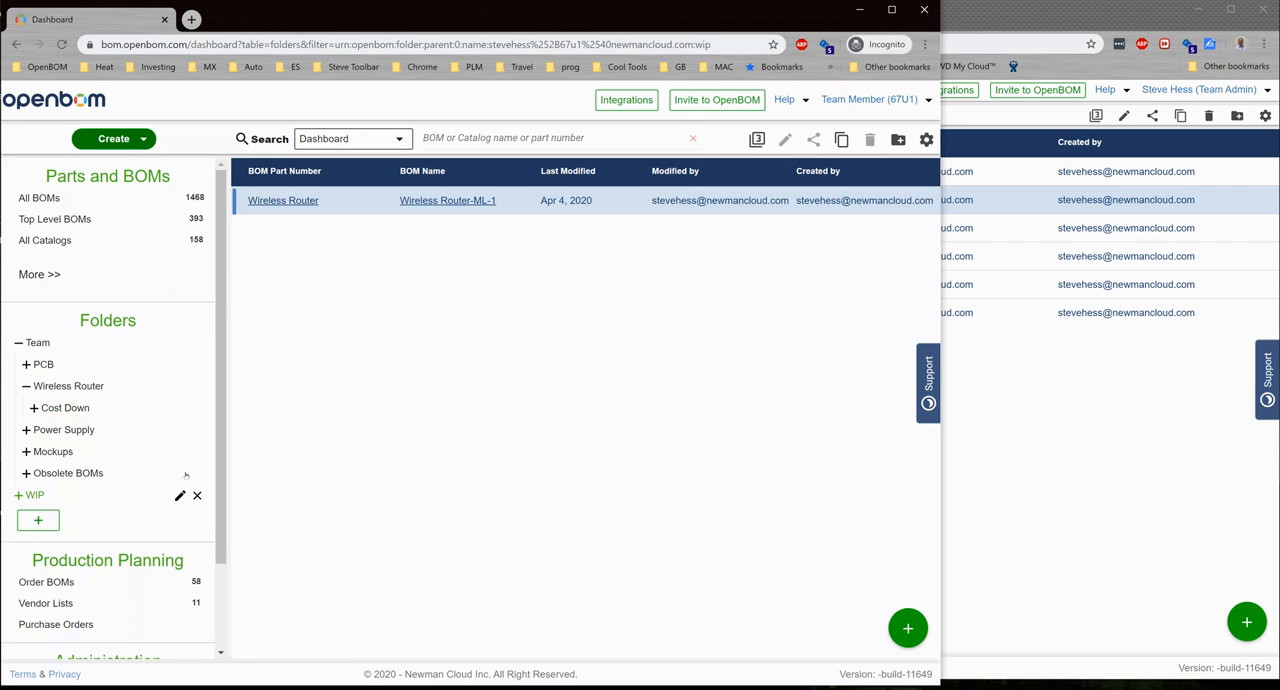
left_click(108, 411)
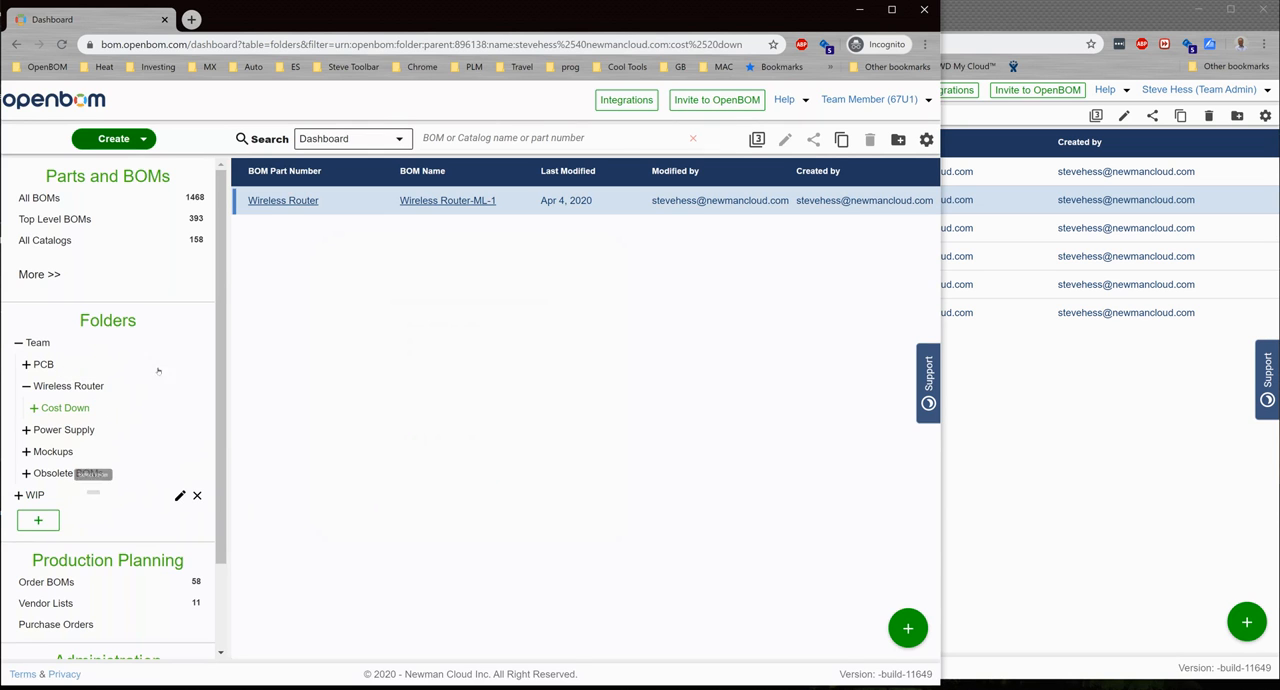
- View the production planning lists of order BOMs, vendor lists and purchase orders available to the team member
left_click_drag(223, 313, 218, 405)
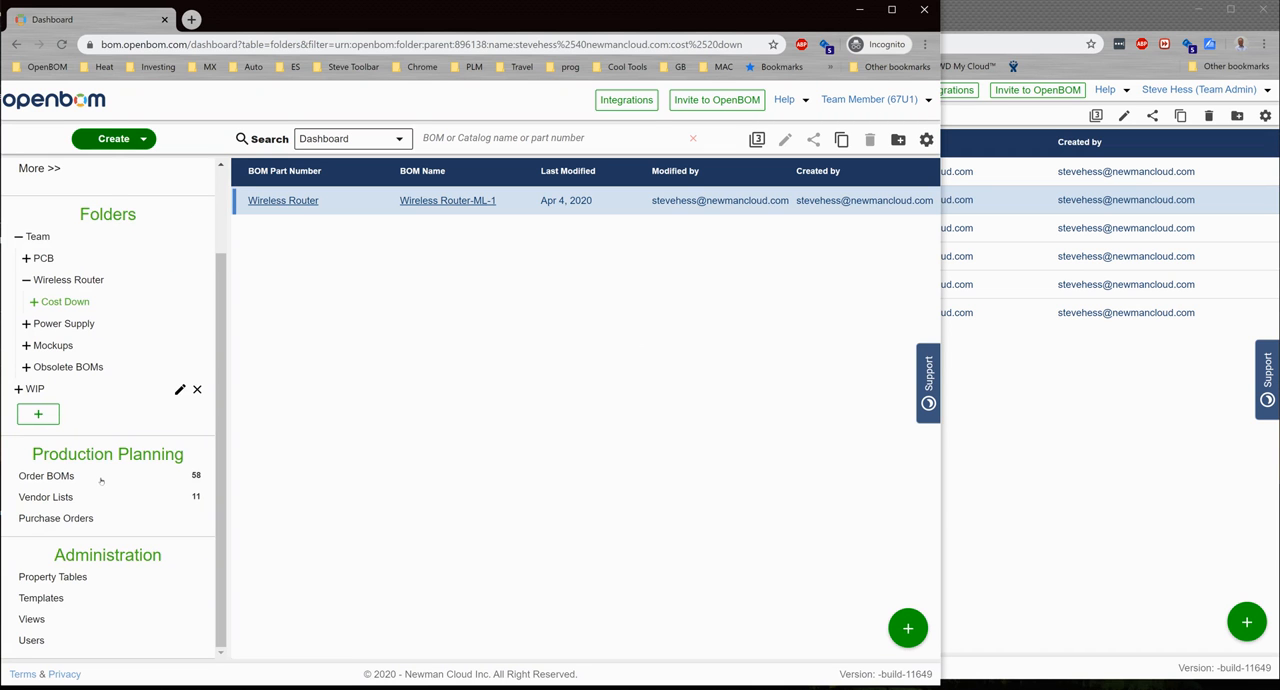
left_click(108, 475)
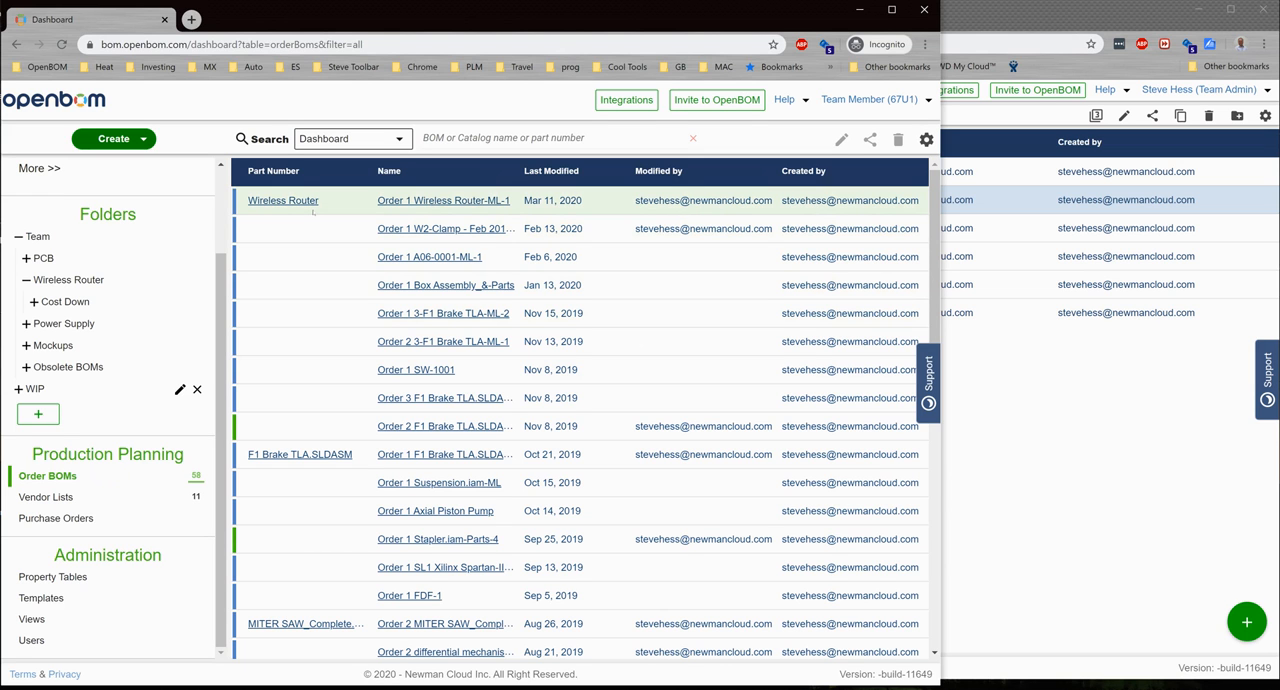
left_click(84, 495)
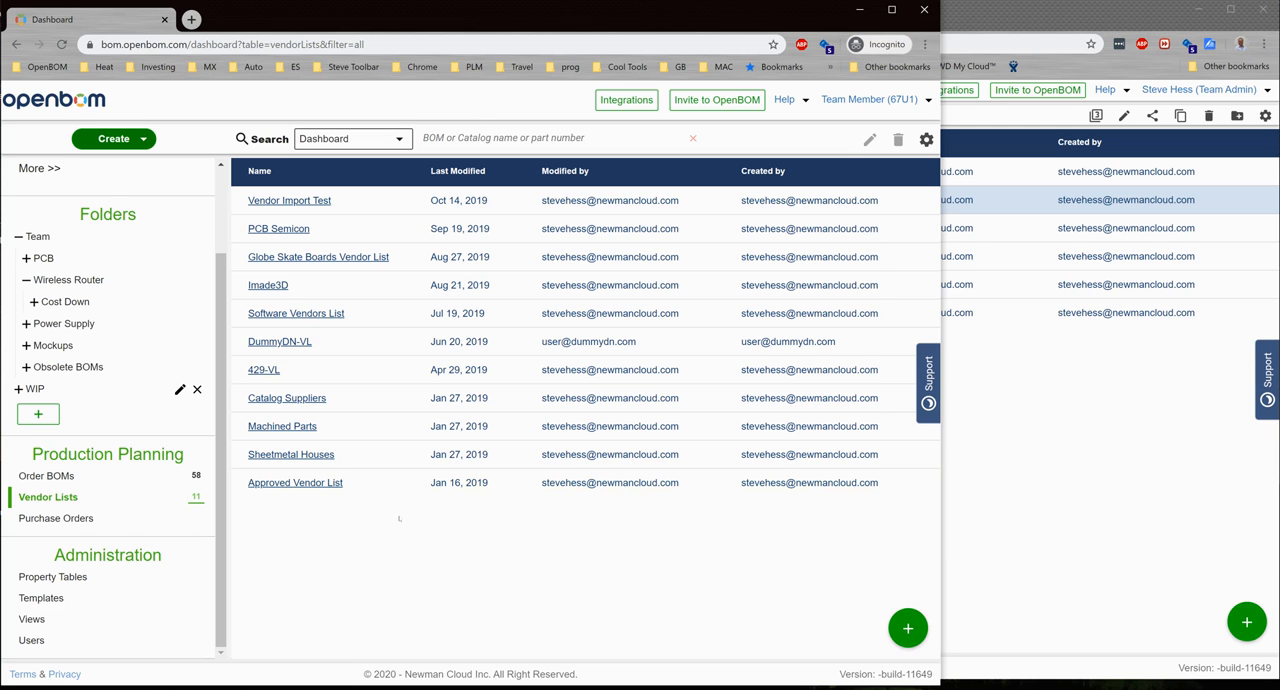
left_click(121, 519)
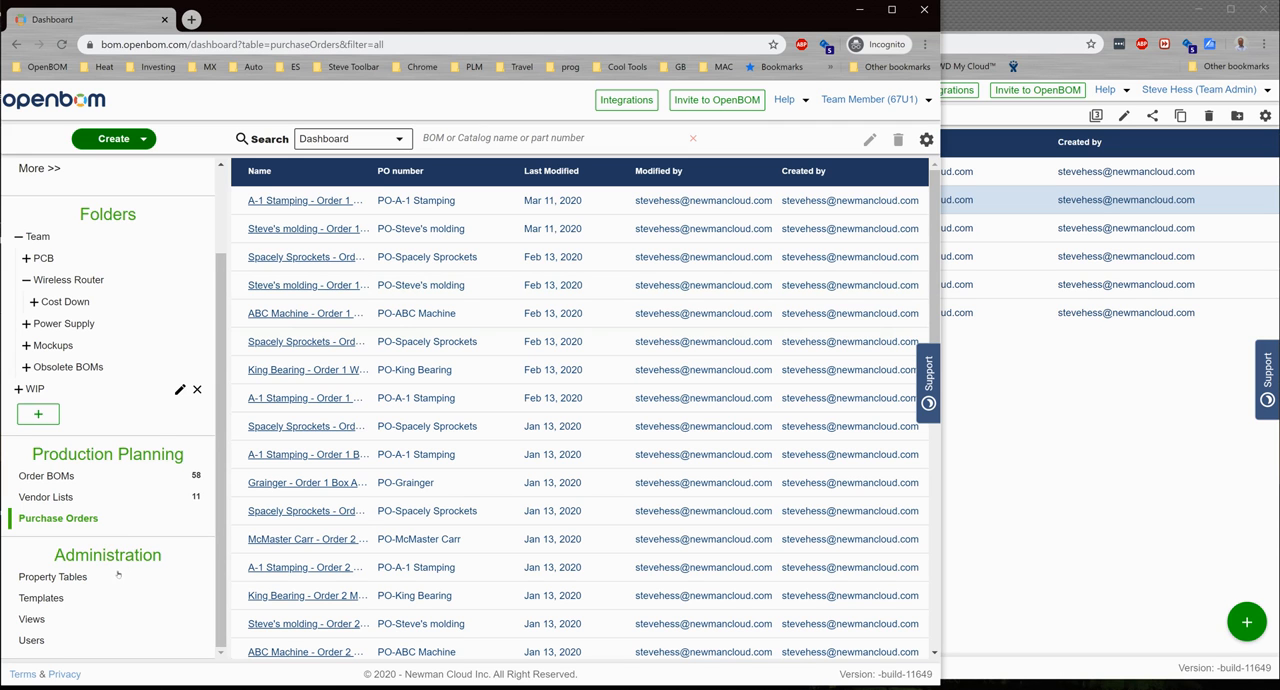
- Open the Team Property Table from the property tables to view its properties and return to the dashboard
left_click(117, 576)
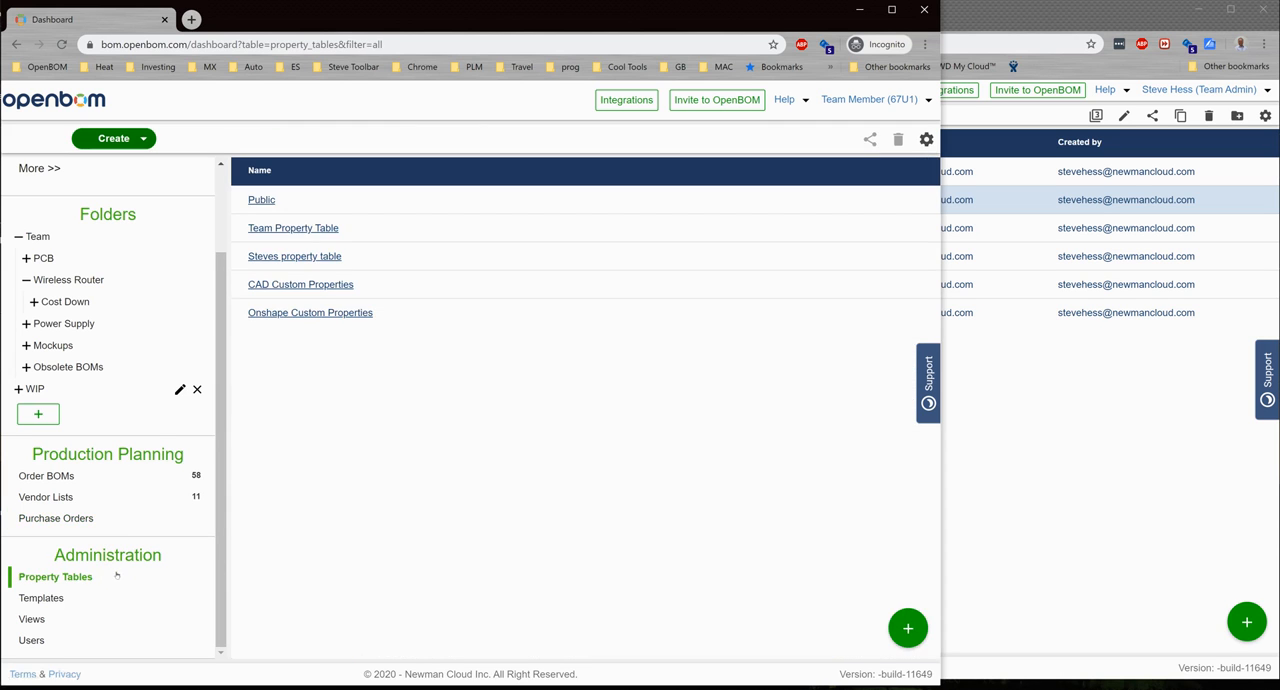
left_click(298, 229)
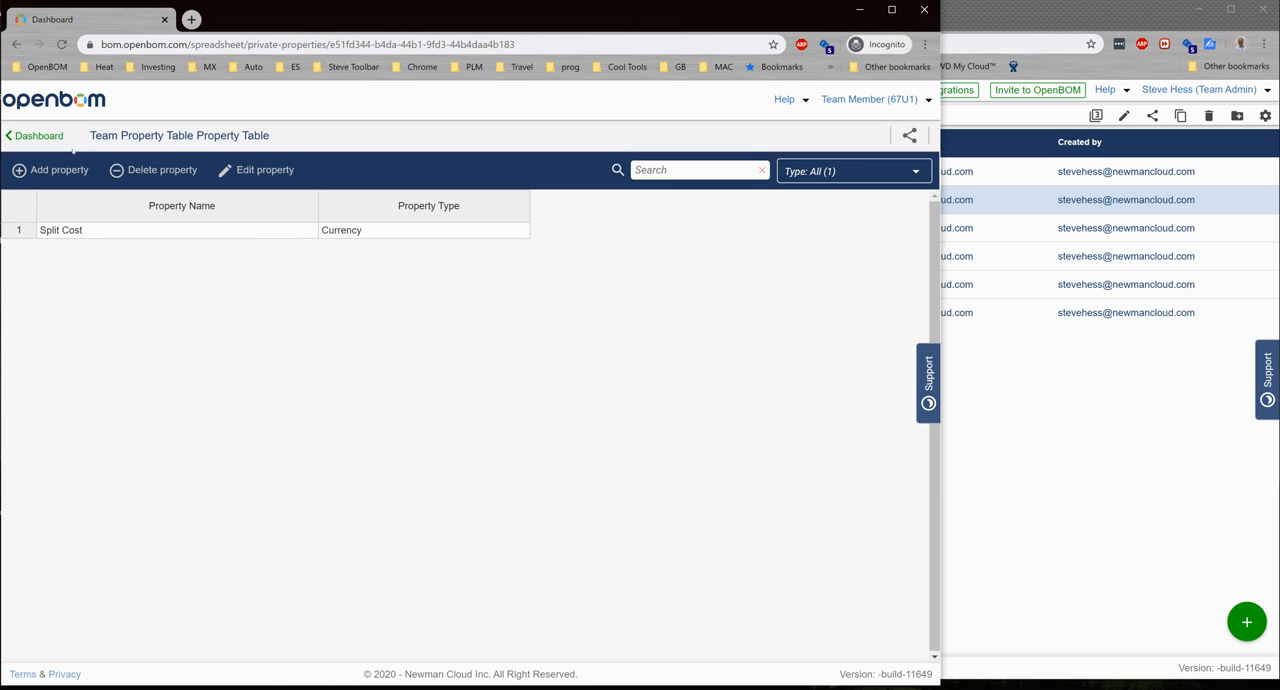
left_click(40, 136)
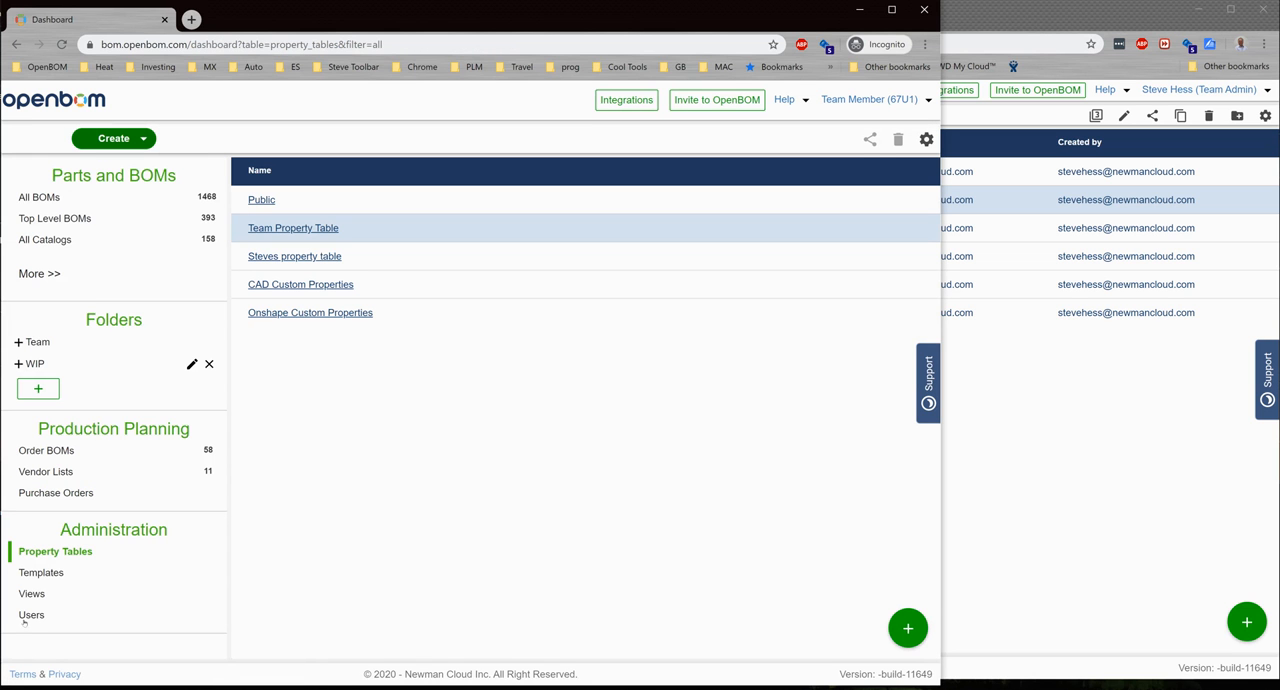
- View the lists of templates and views available to the team member
left_click(78, 573)
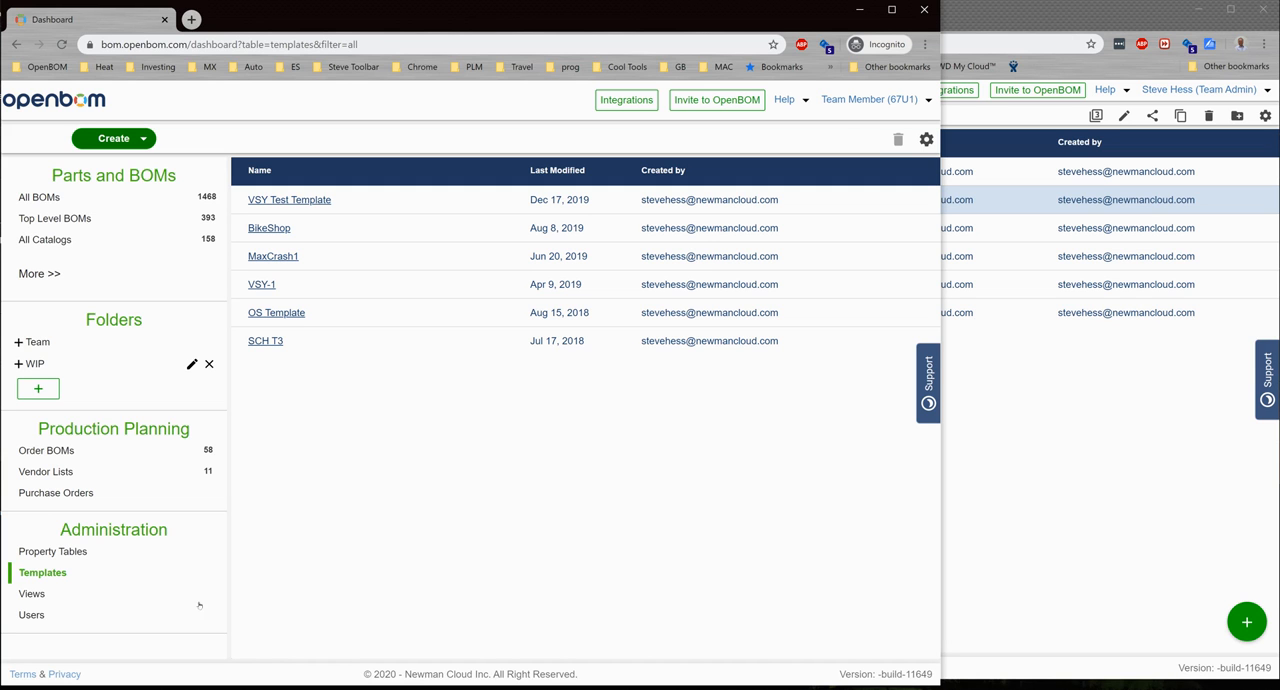
left_click(86, 598)
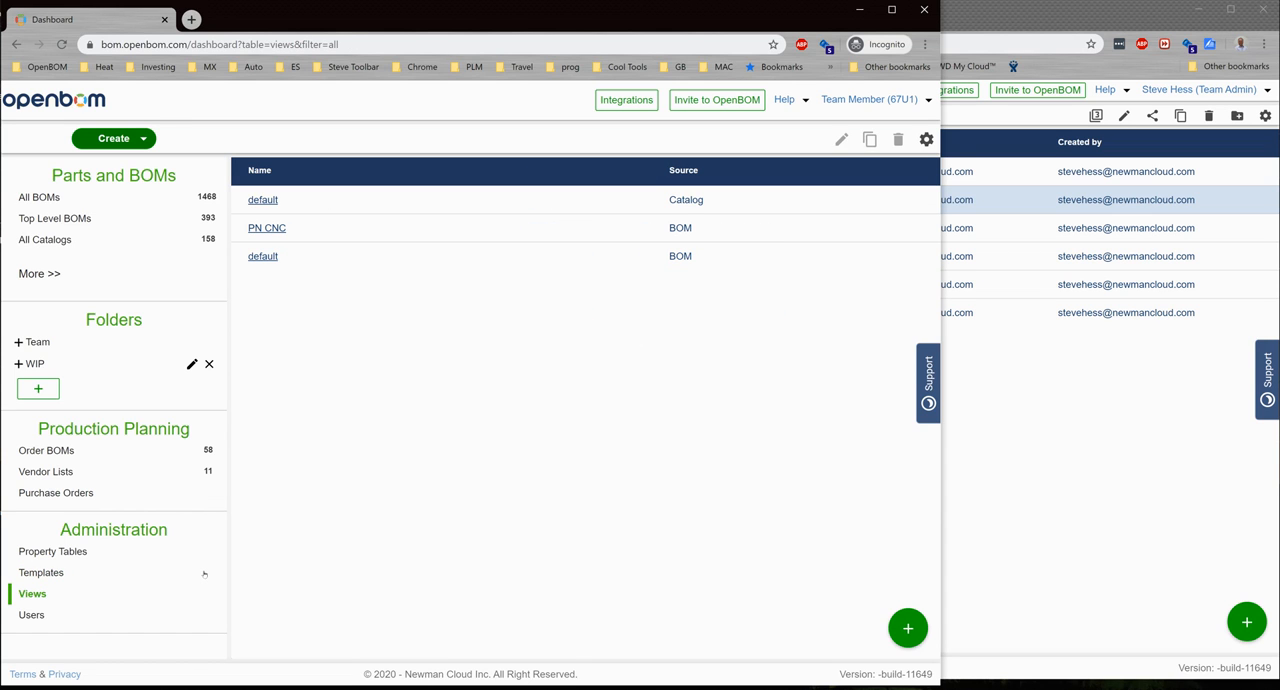